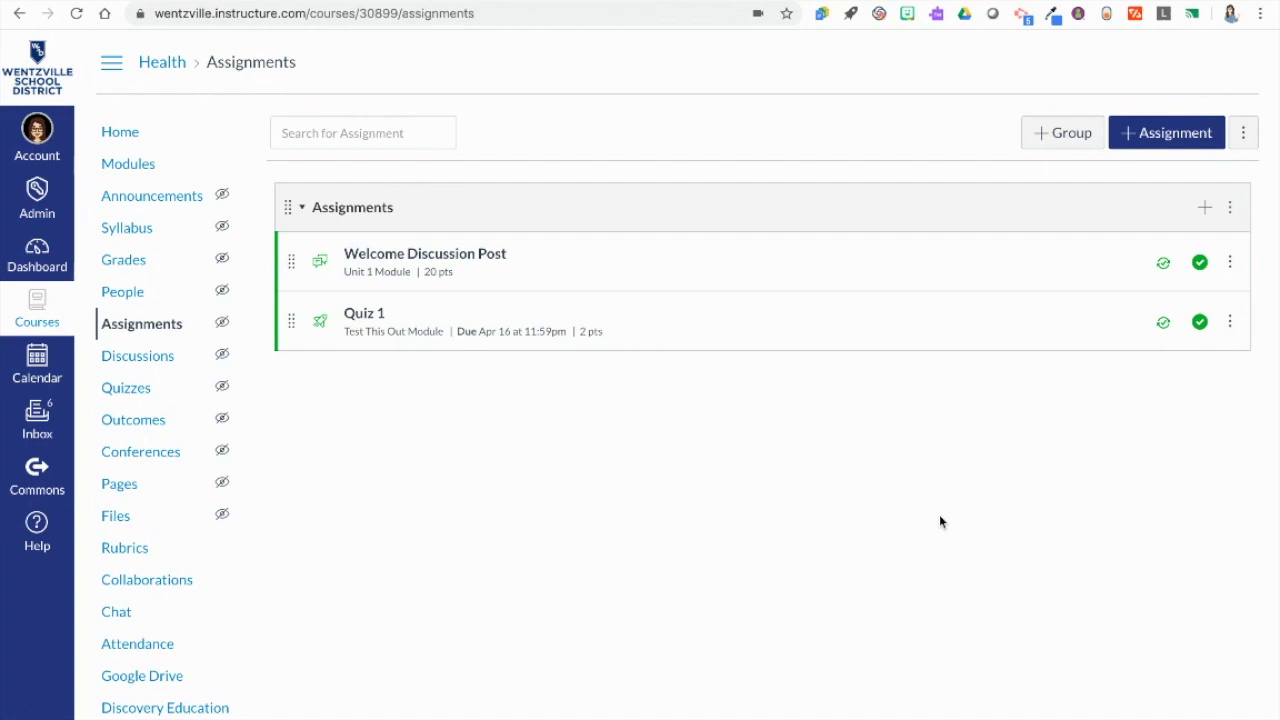
# Start a new assignment titled 'Who are you? Assignment'
pyautogui.click(352, 1)
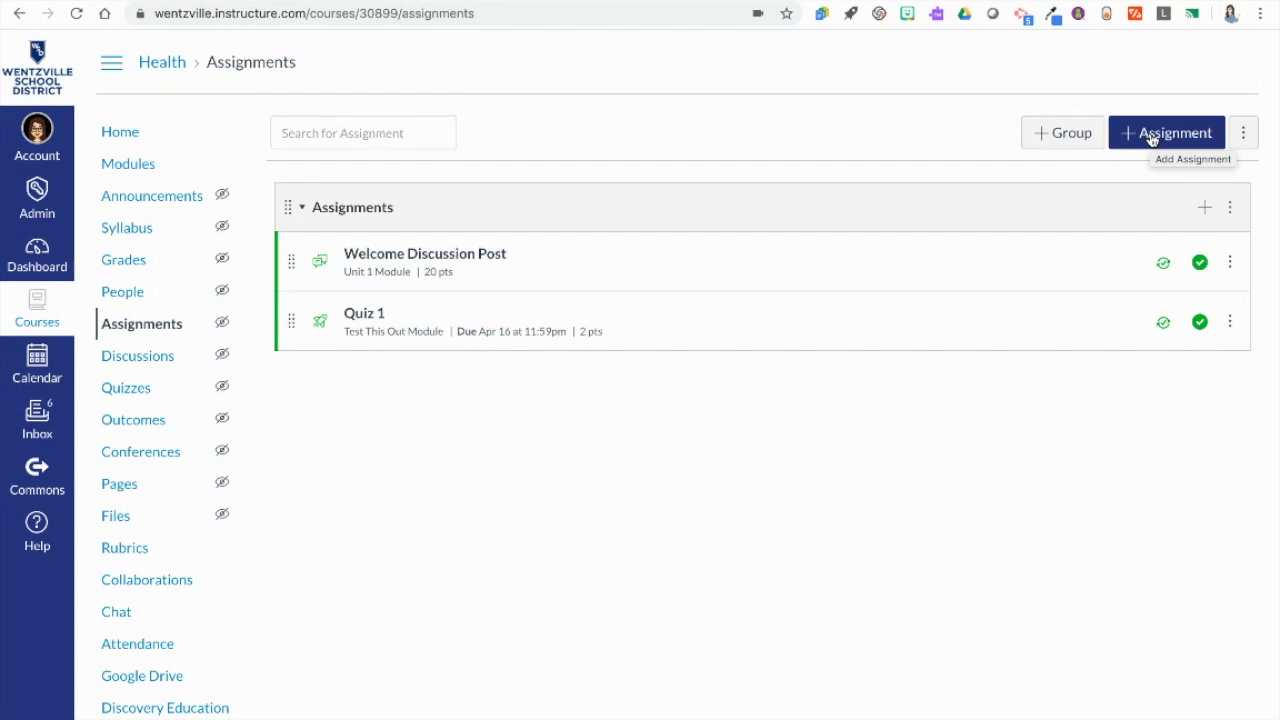
pyautogui.click(1151, 139)
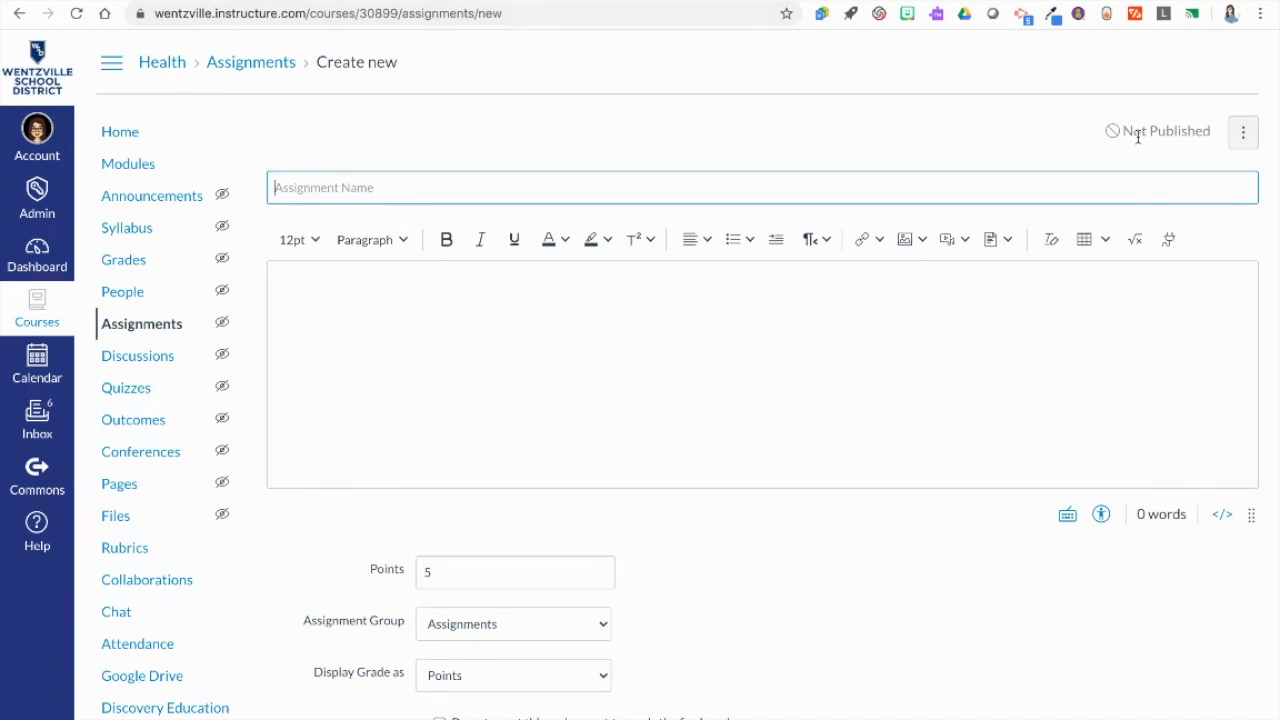
pyautogui.write('Who are you? Assignm')
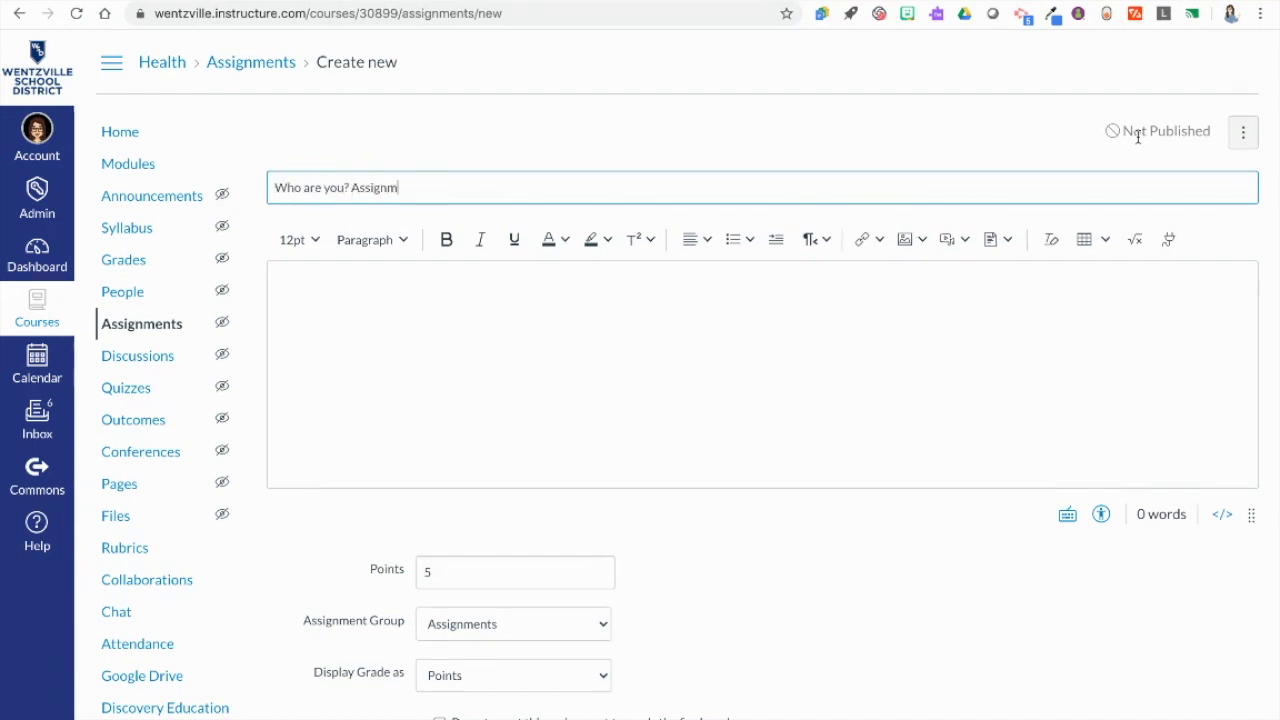
pyautogui.write('ent')
pyautogui.click(1084, 292)
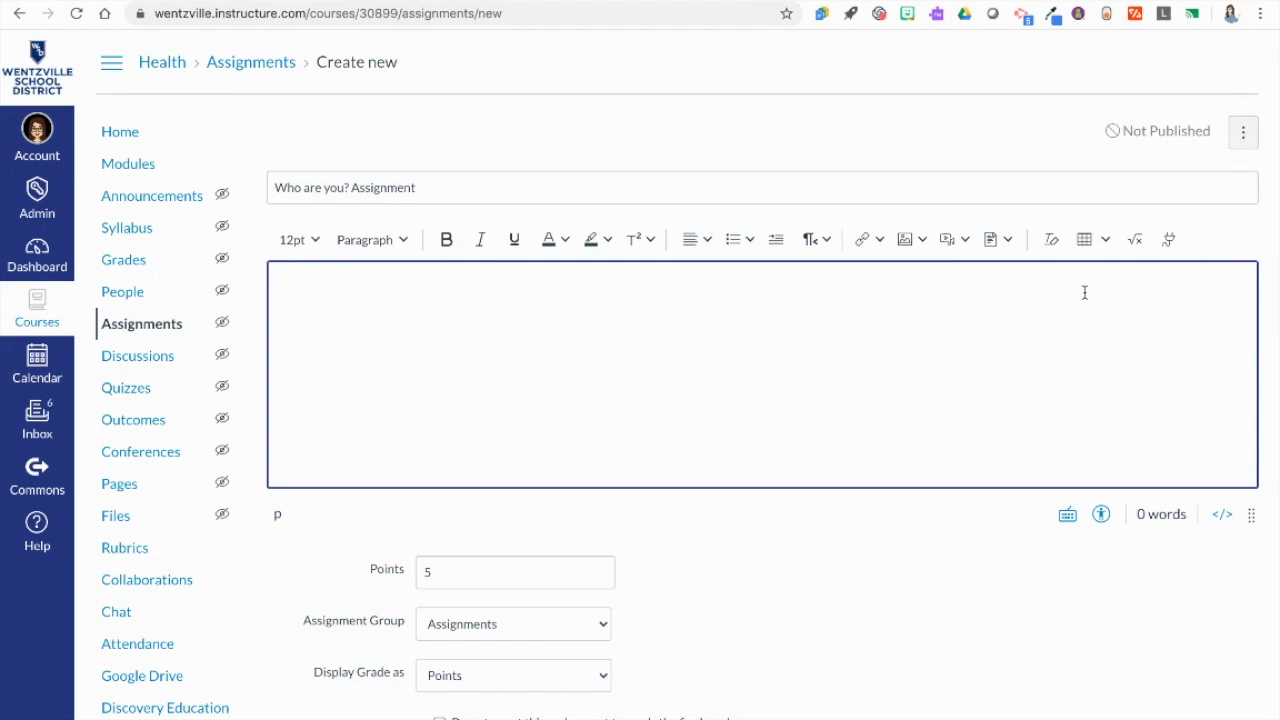
pyautogui.scroll(-2, 948, 344)
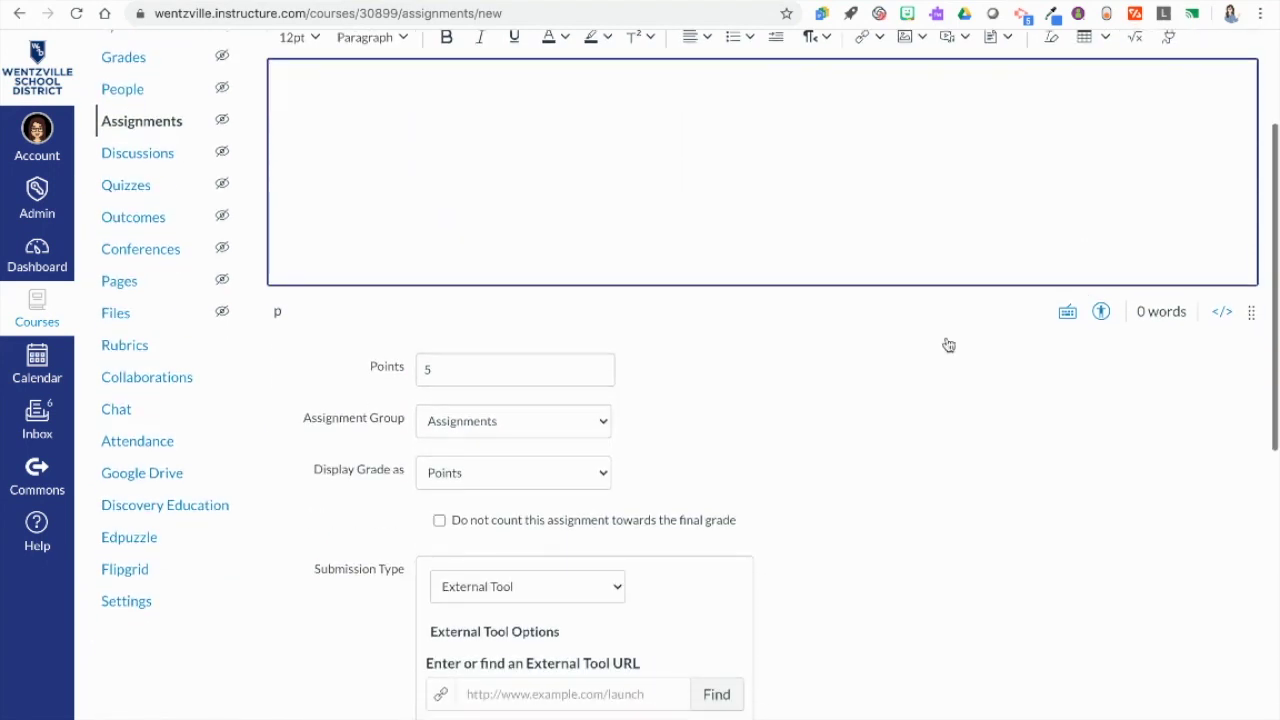
# Change the assignment's points from 5 to 10
pyautogui.doubleClick(570, 360)
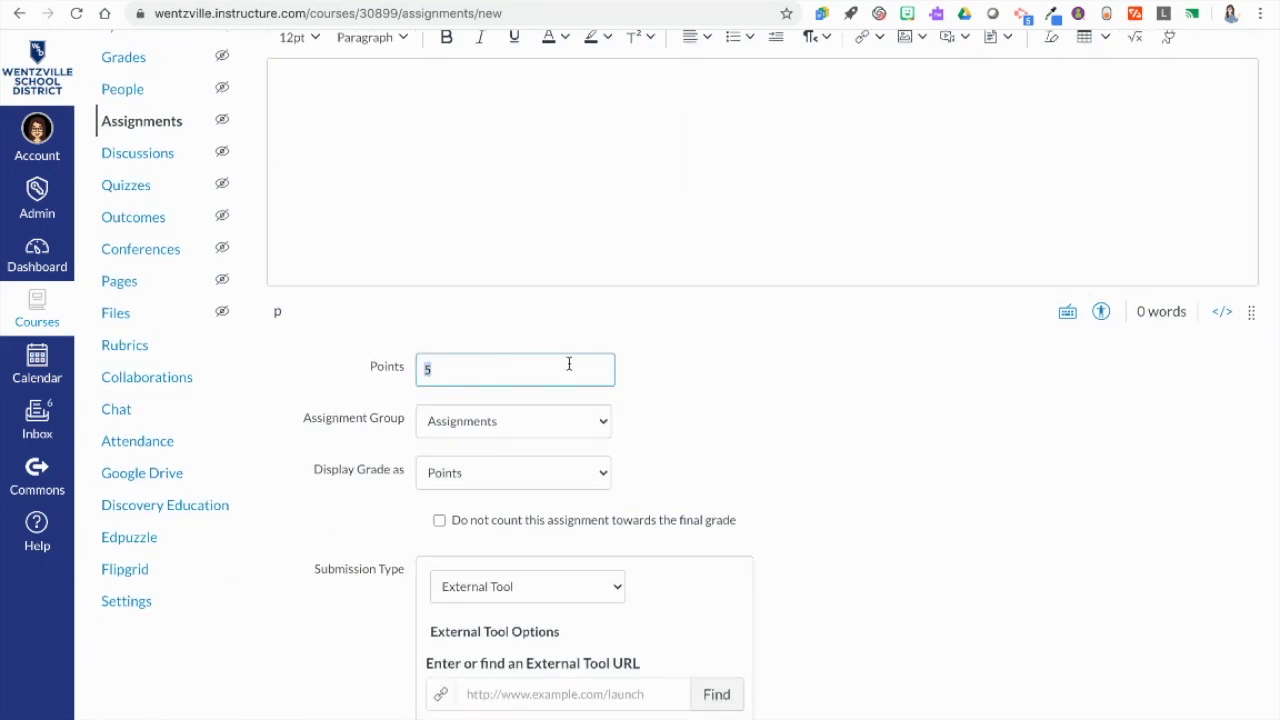
pyautogui.press('BackSpace')
pyautogui.write('10')
pyautogui.click(797, 409)
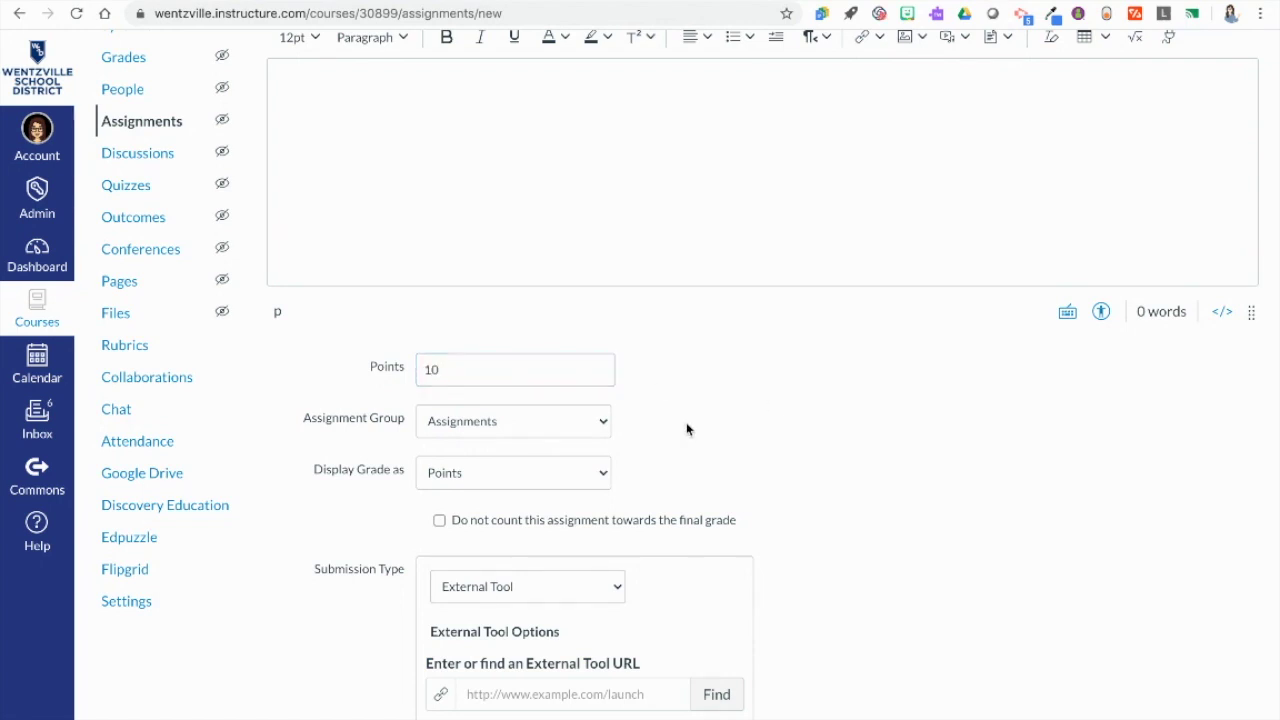
# Set the submission type to External Tool
pyautogui.scroll(-1, 686, 422)
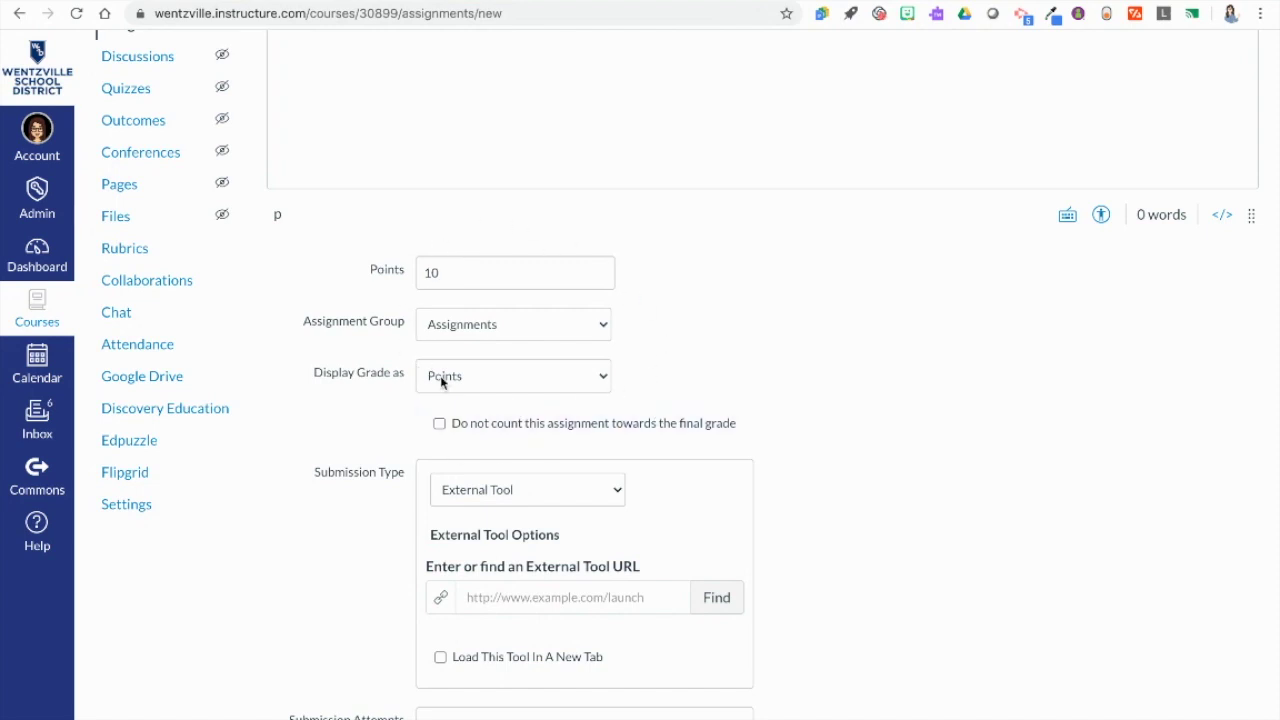
pyautogui.scroll(-2, 440, 375)
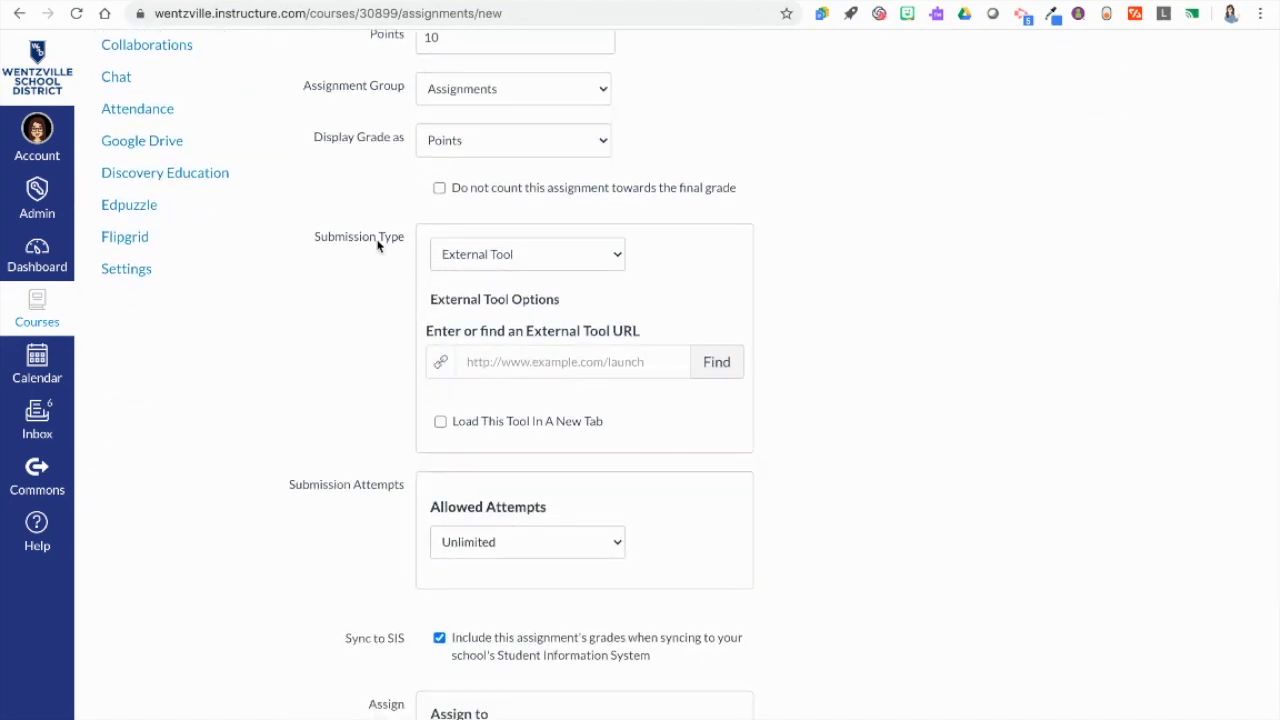
pyautogui.click(478, 255)
pyautogui.click(477, 254)
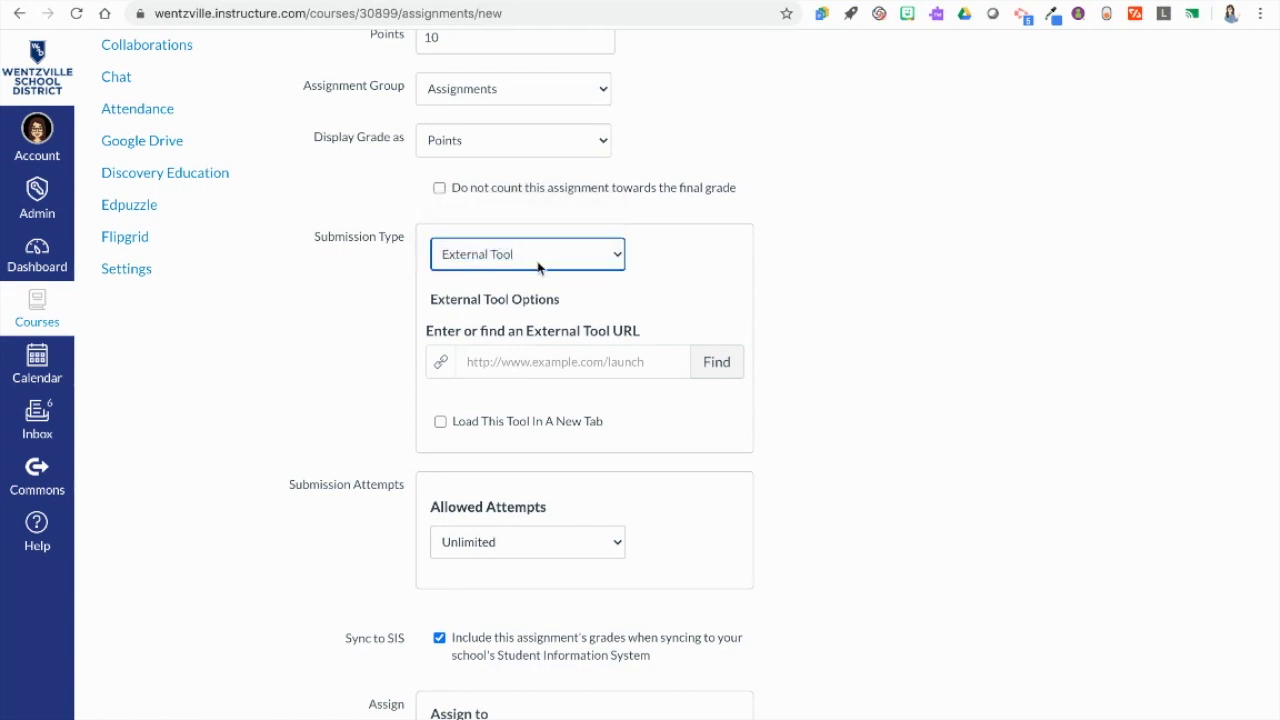
pyautogui.click(720, 365)
# Pick Google Assignments from the Configure External Tool list
pyautogui.scroll(-2, 715, 425)
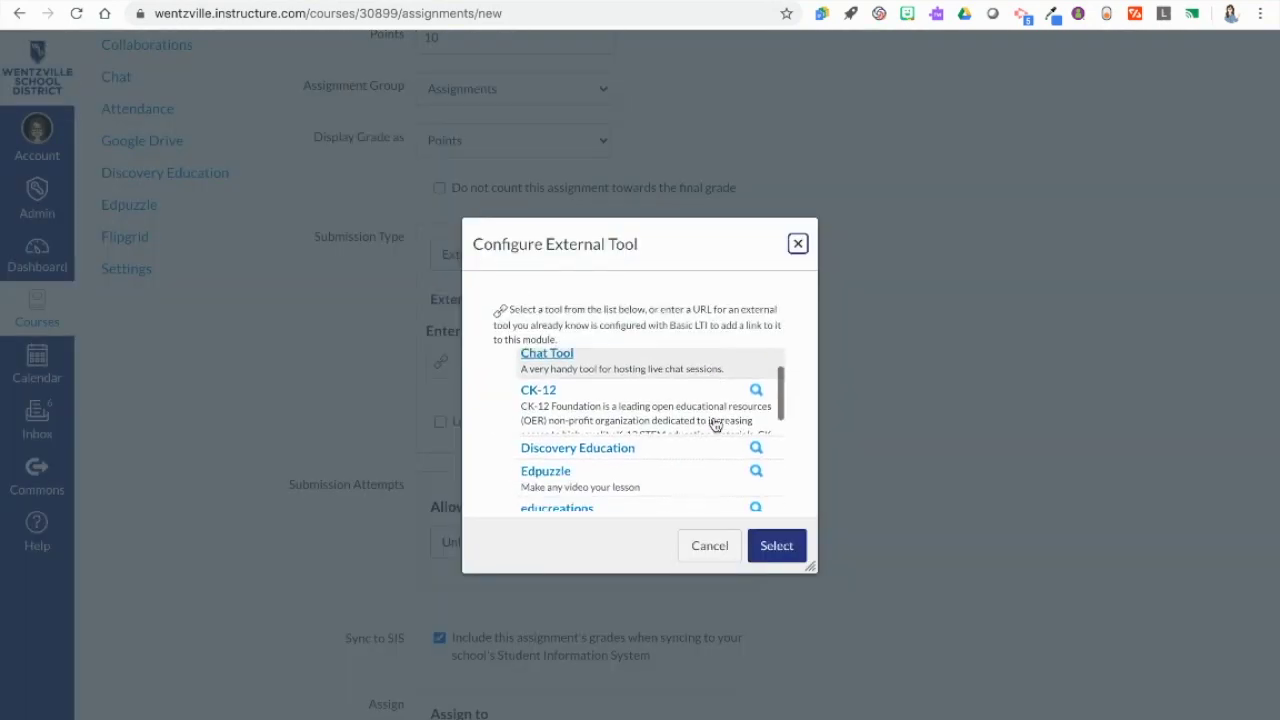
pyautogui.scroll(-5, 715, 425)
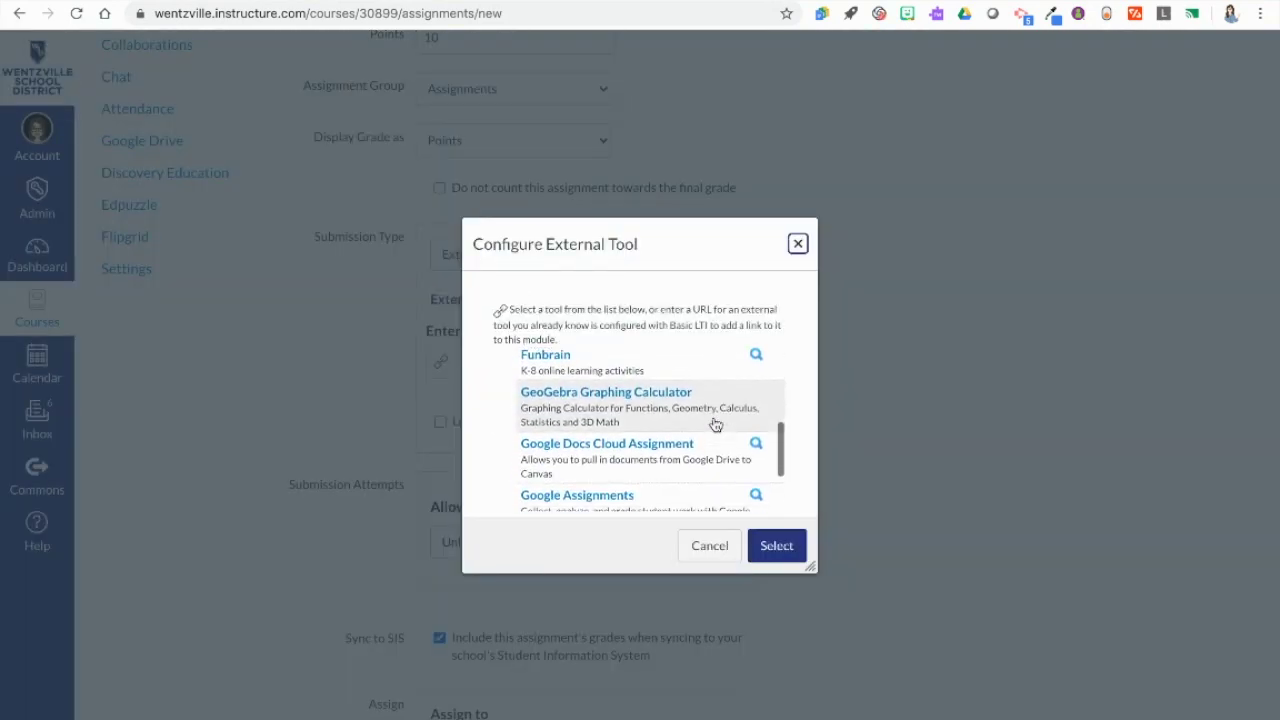
pyautogui.scroll(-3, 715, 425)
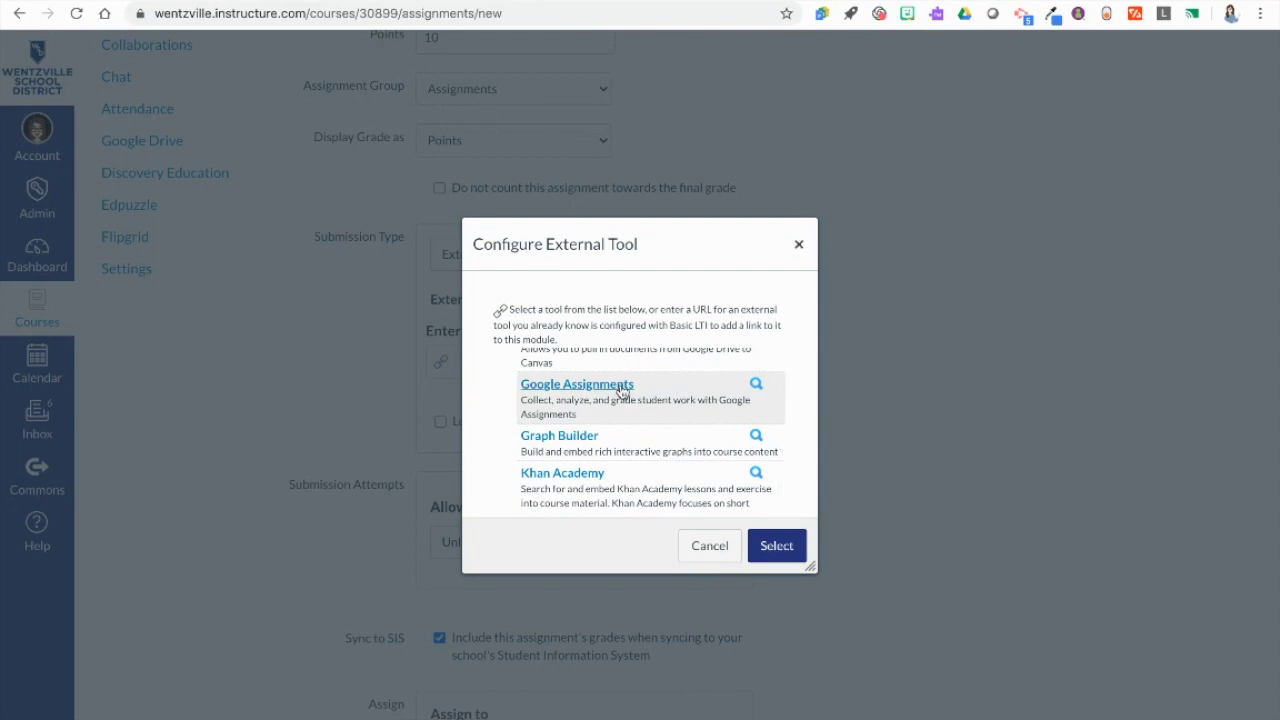
pyautogui.click(621, 390)
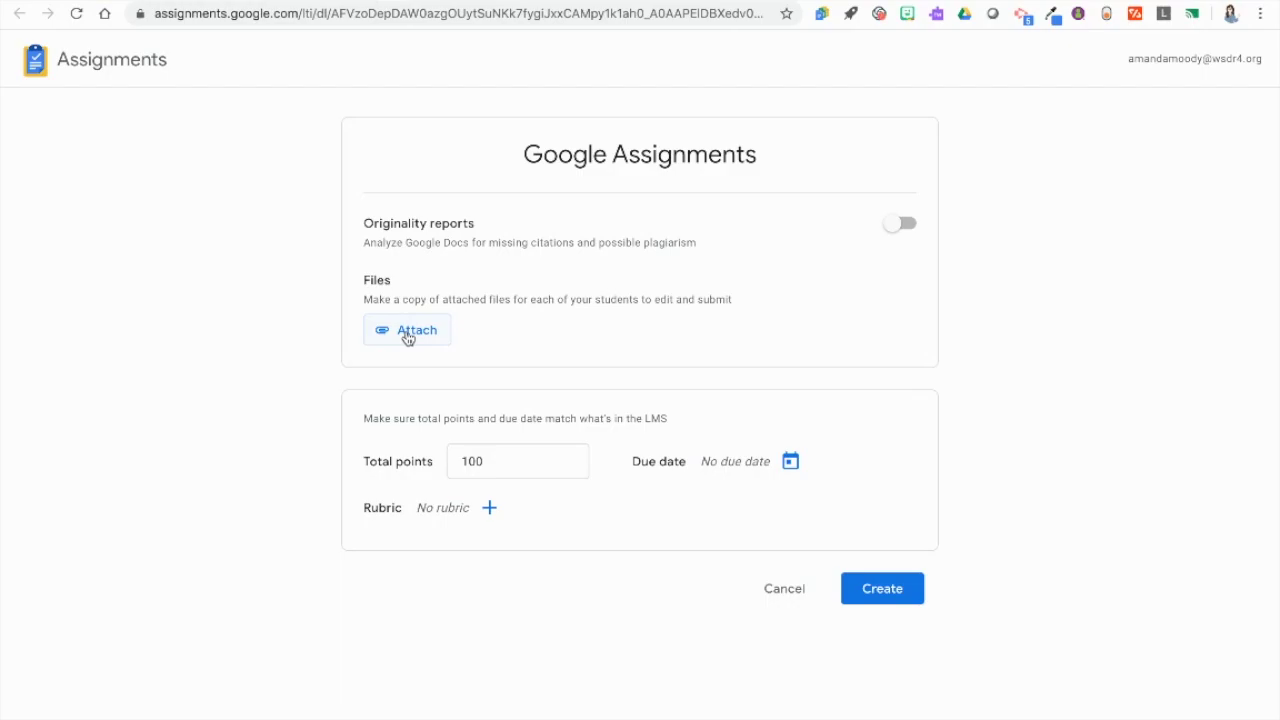
# Attach the 'Who are you? Assignment' doc from Google Drive
pyautogui.click(407, 335)
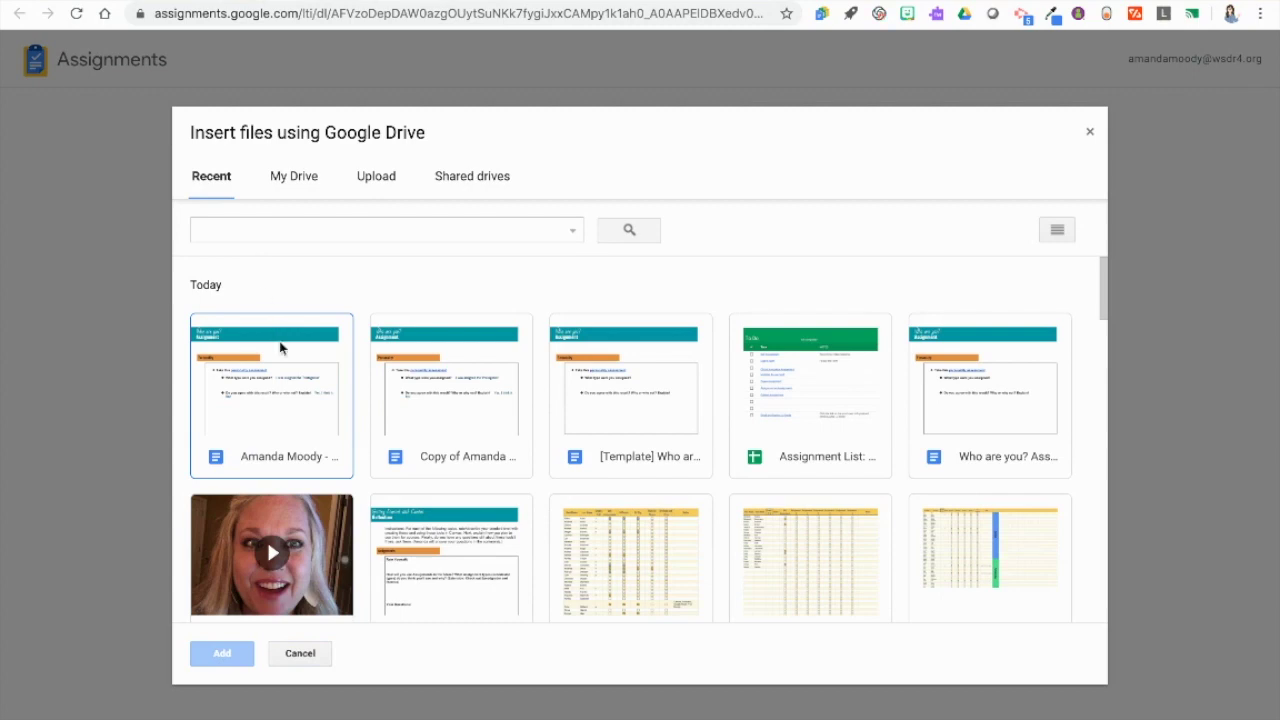
pyautogui.click(286, 378)
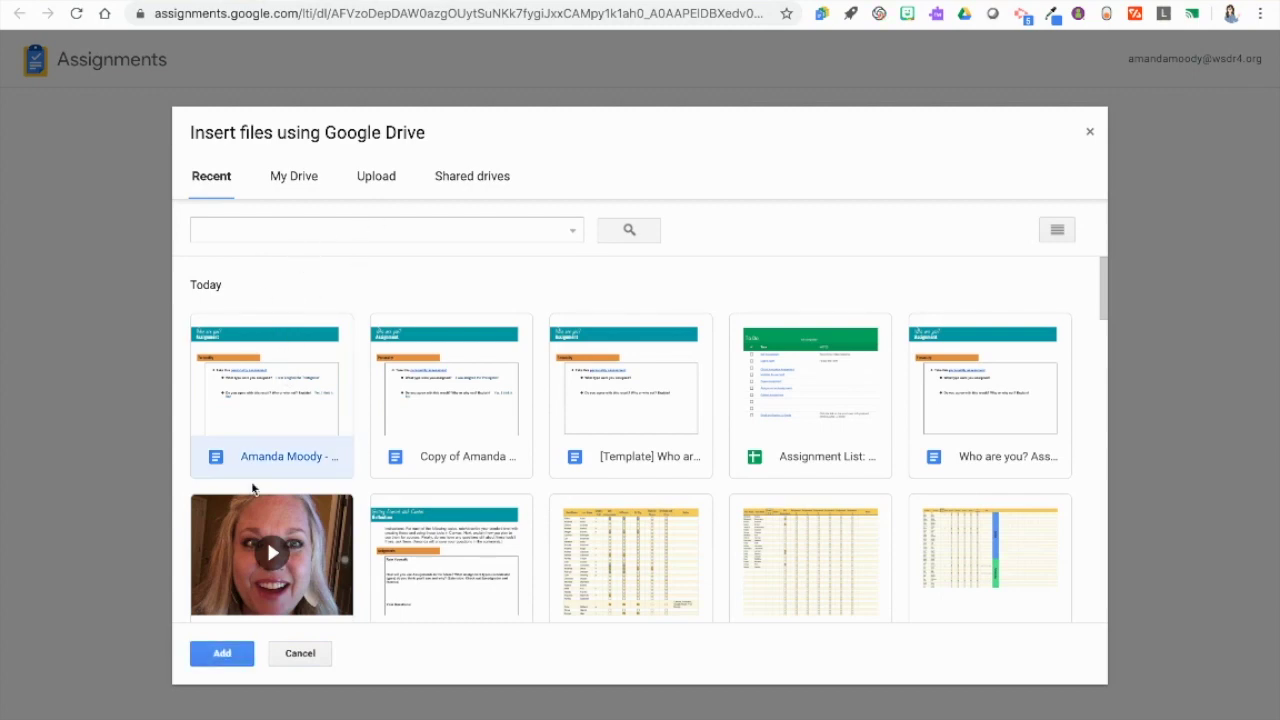
pyautogui.click(214, 655)
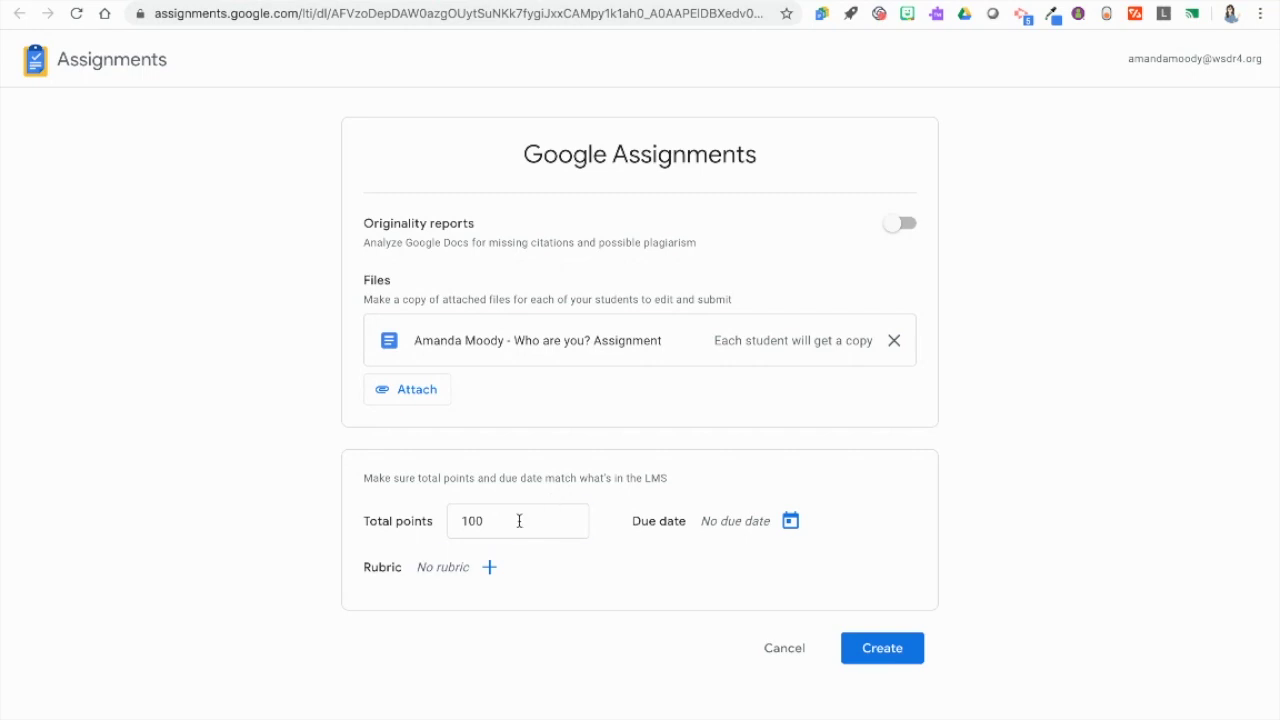
# Set total points to 10 and create the Google Assignments assignment
pyautogui.doubleClick(519, 521)
pyautogui.write('10')
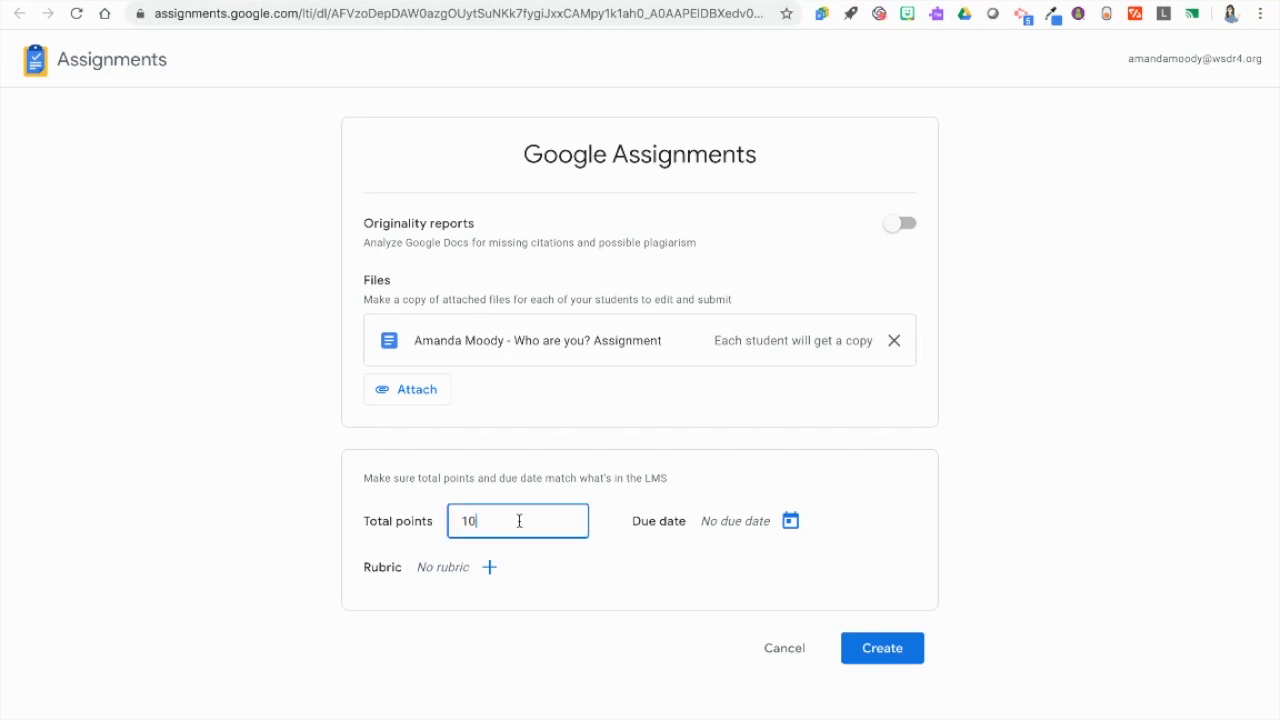
pyautogui.click(643, 651)
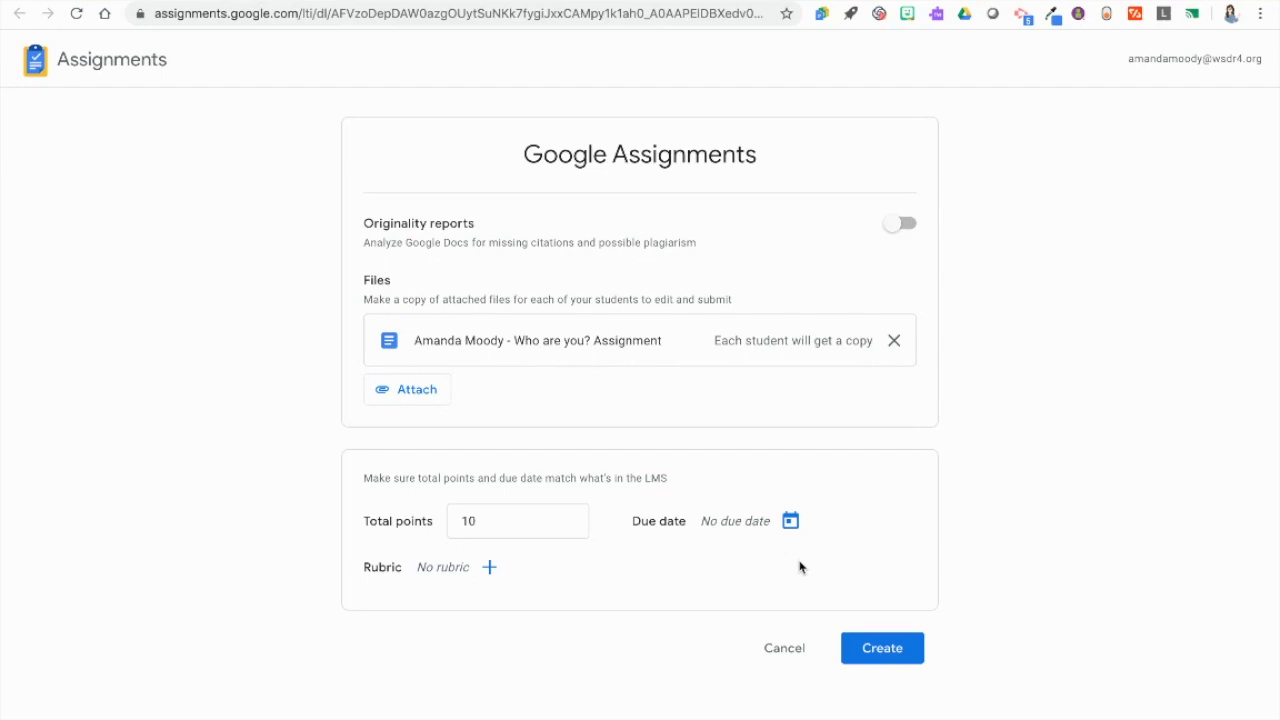
pyautogui.click(857, 648)
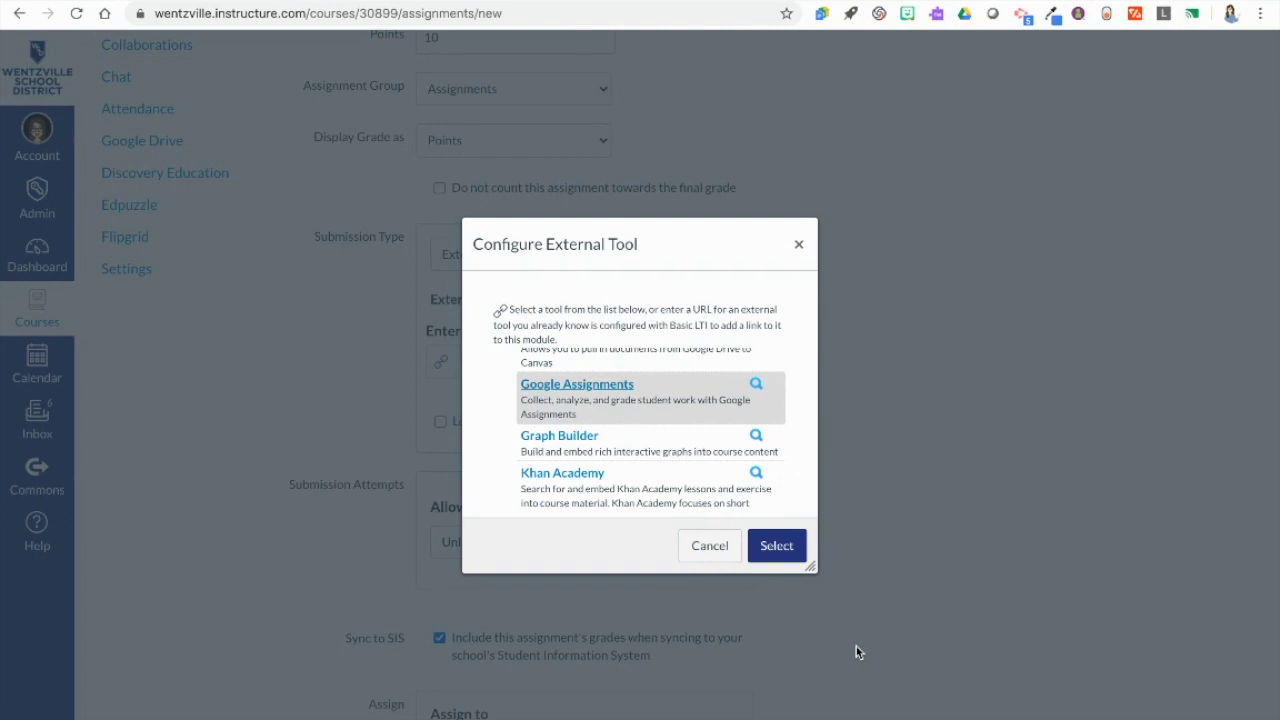
# Confirm Google Assignments as the linked tool, then save and publish the assignment
pyautogui.click(777, 548)
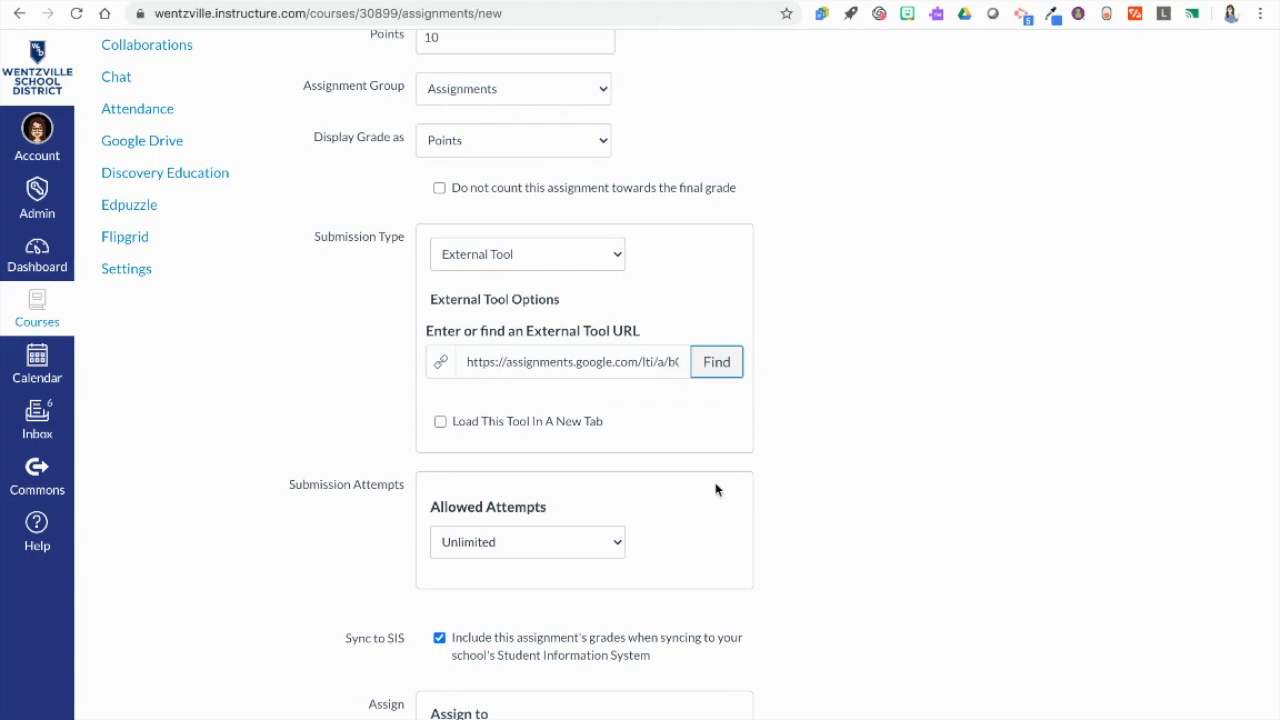
pyautogui.scroll(-3, 718, 488)
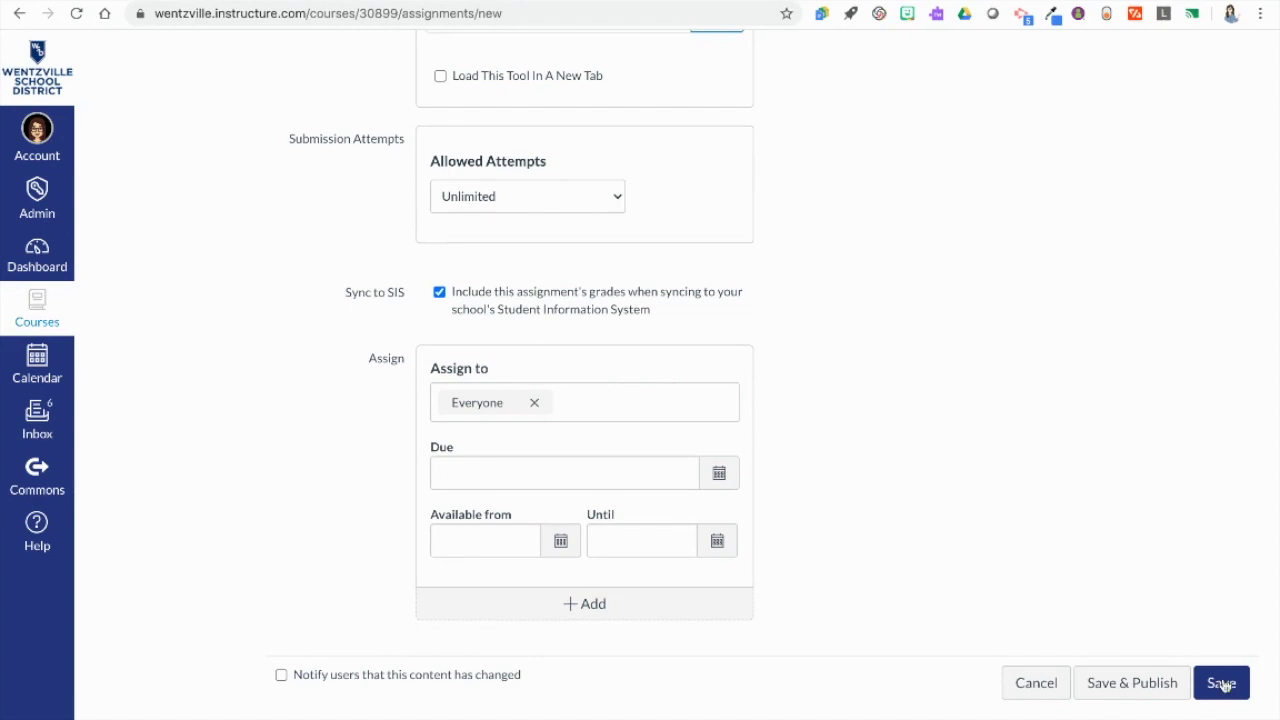
pyautogui.click(1135, 684)
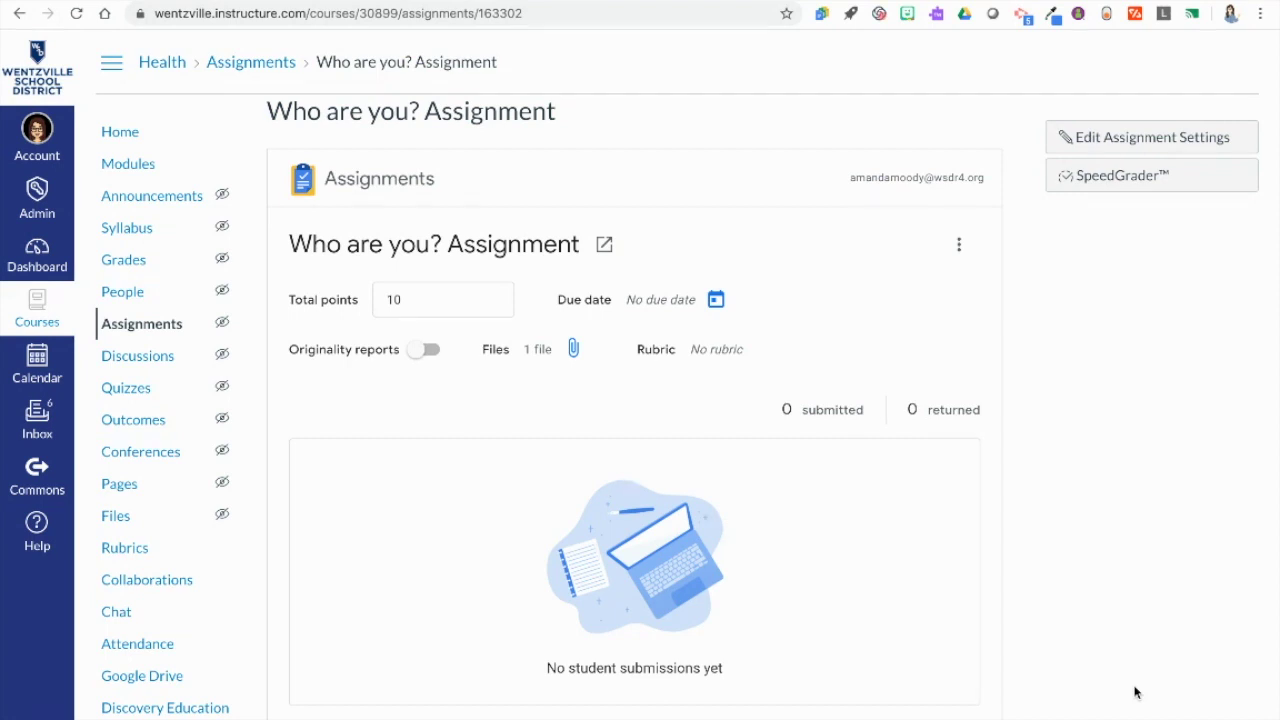
# Go from the published assignment to the Health course's Modules page
pyautogui.click(438, 295)
pyautogui.click(438, 295)
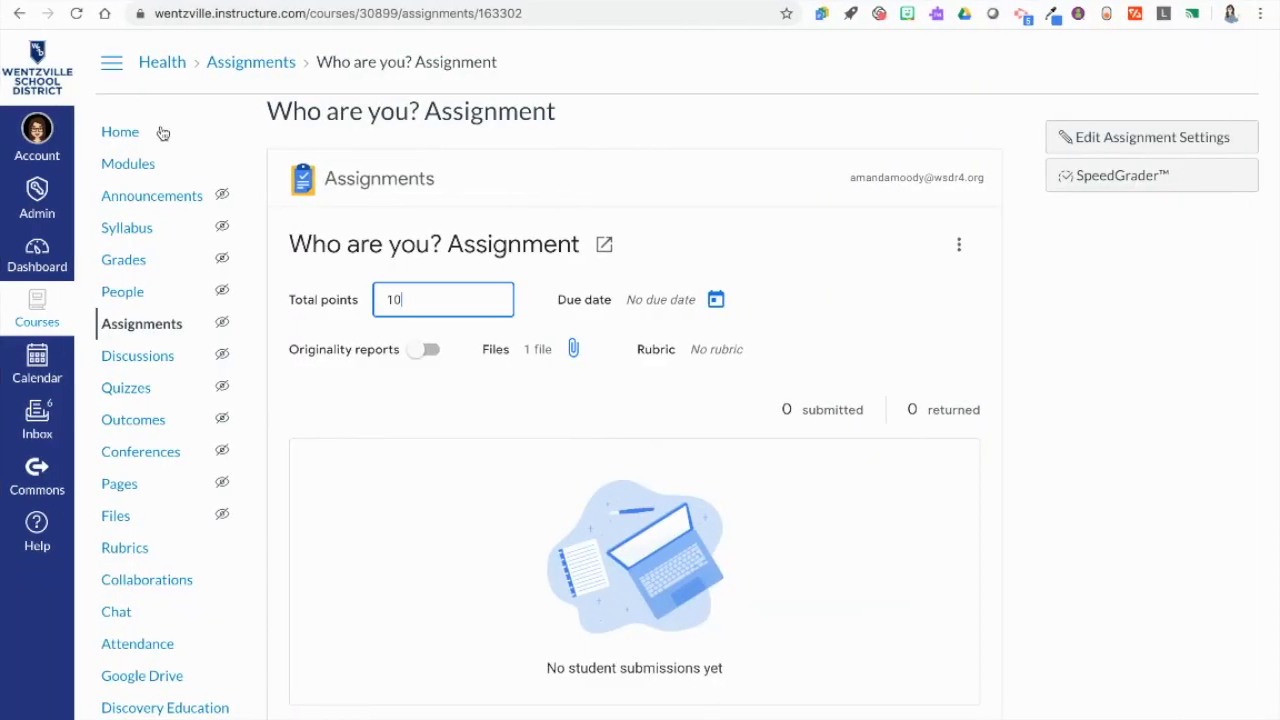
pyautogui.click(135, 165)
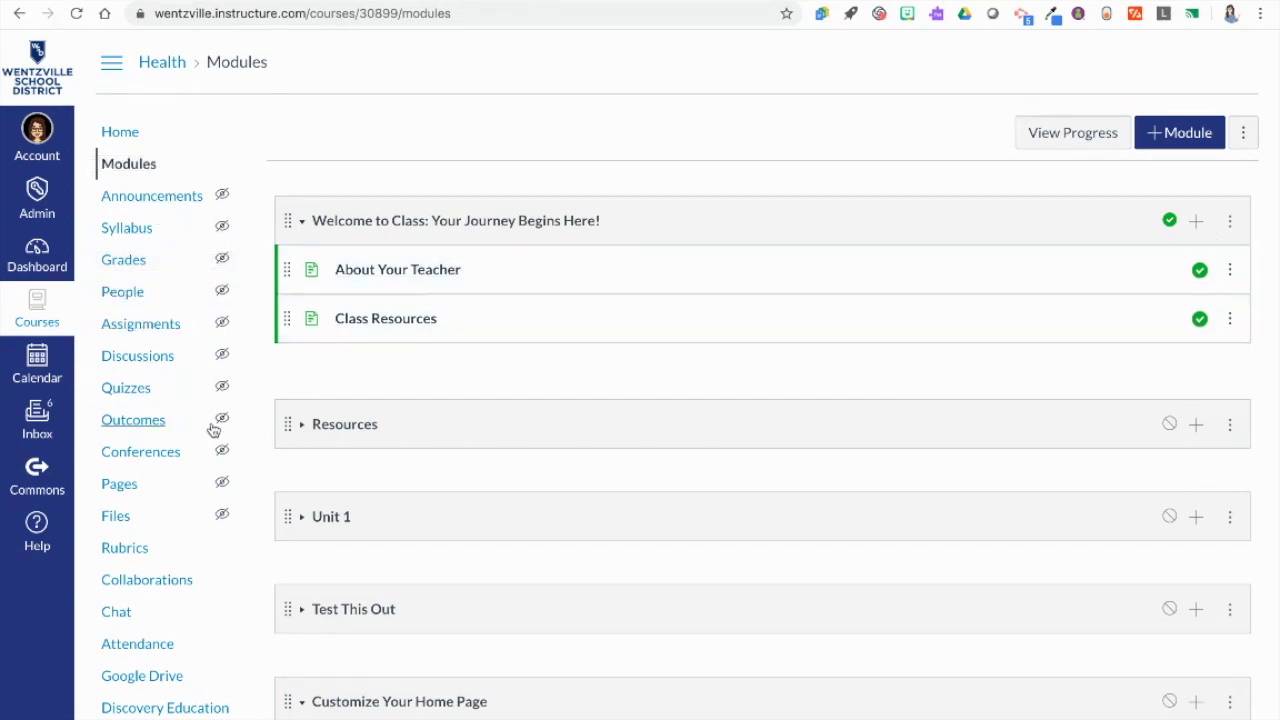
# Add Who are you? Assignment to the Welcome to Class module, then view Modules as the student
pyautogui.click(1196, 221)
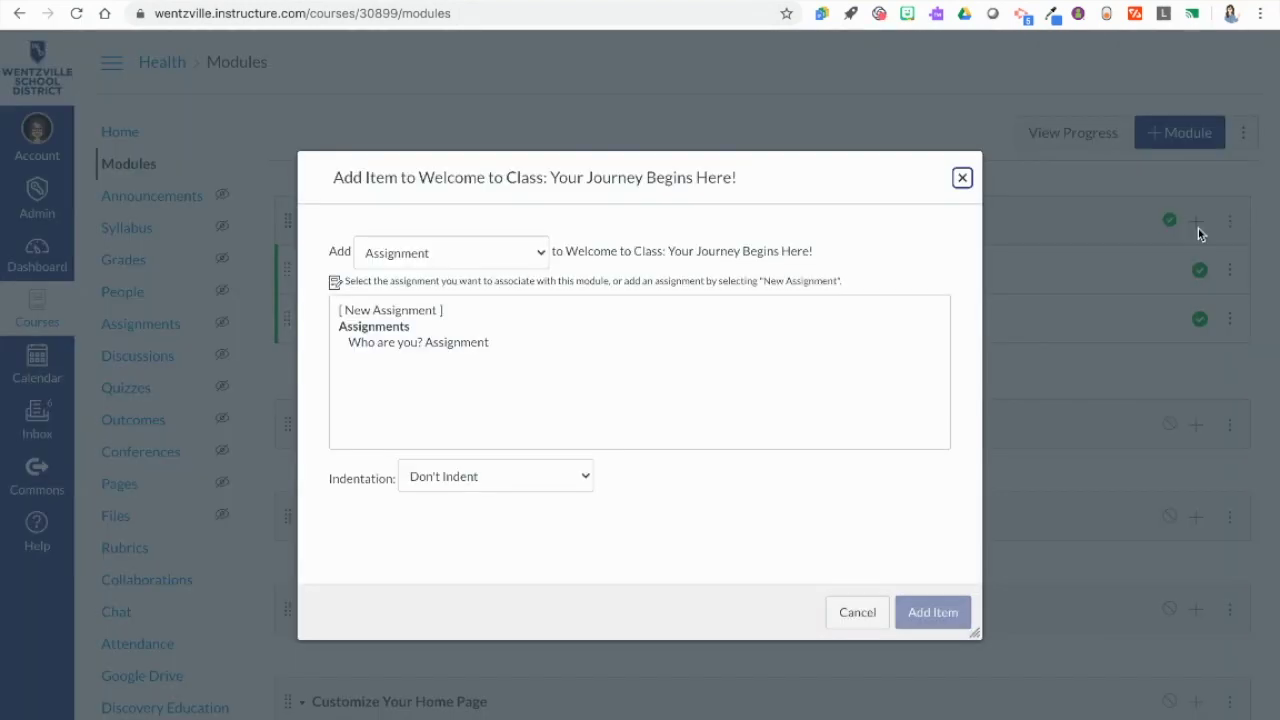
pyautogui.click(472, 343)
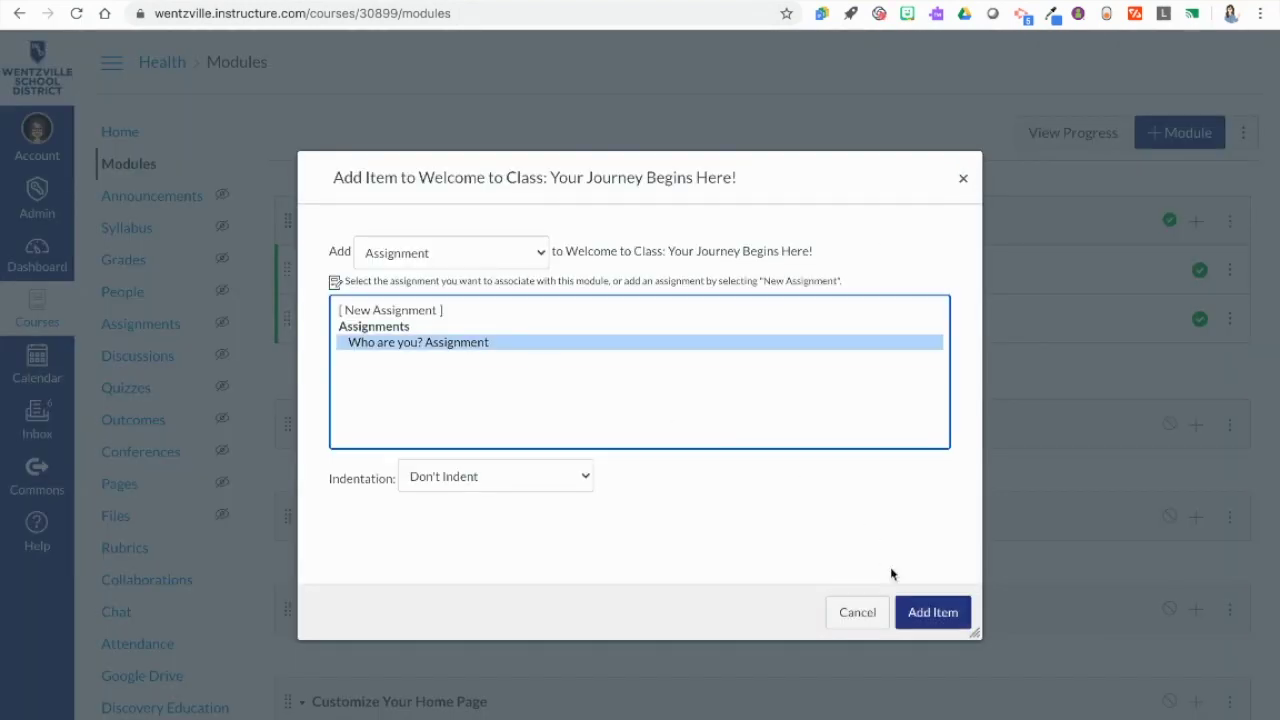
pyautogui.click(930, 612)
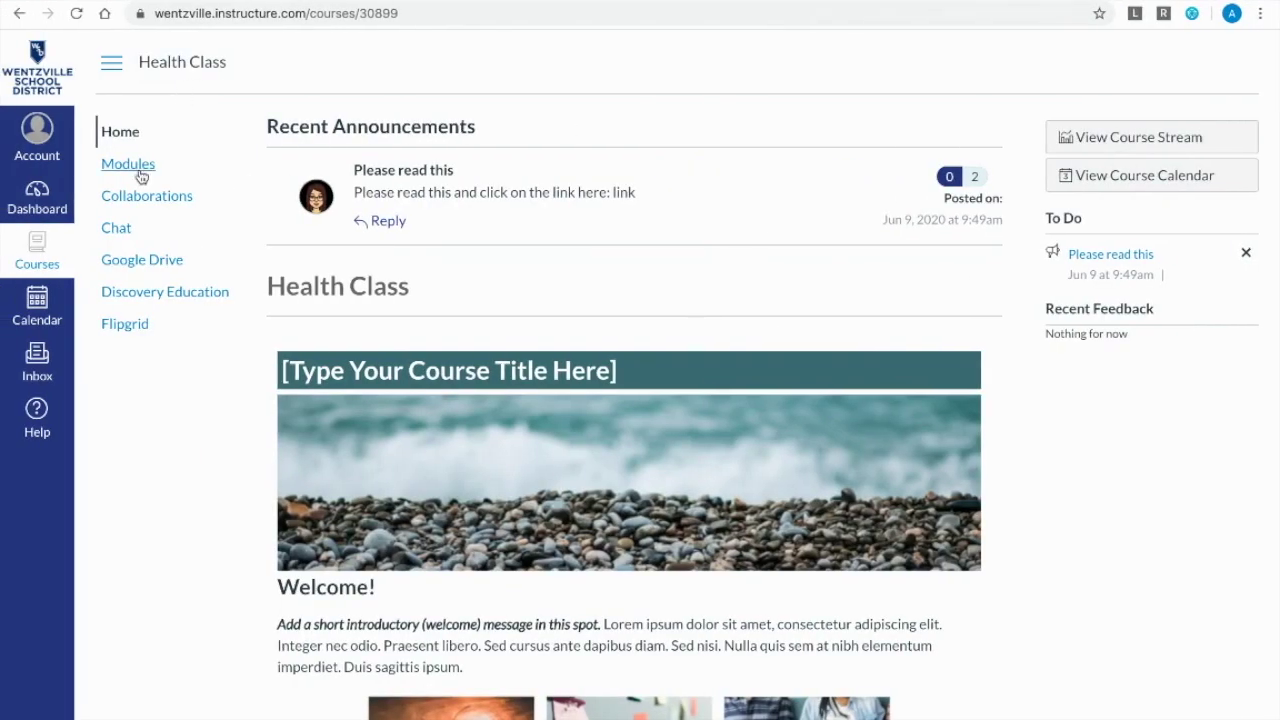
pyautogui.click(140, 174)
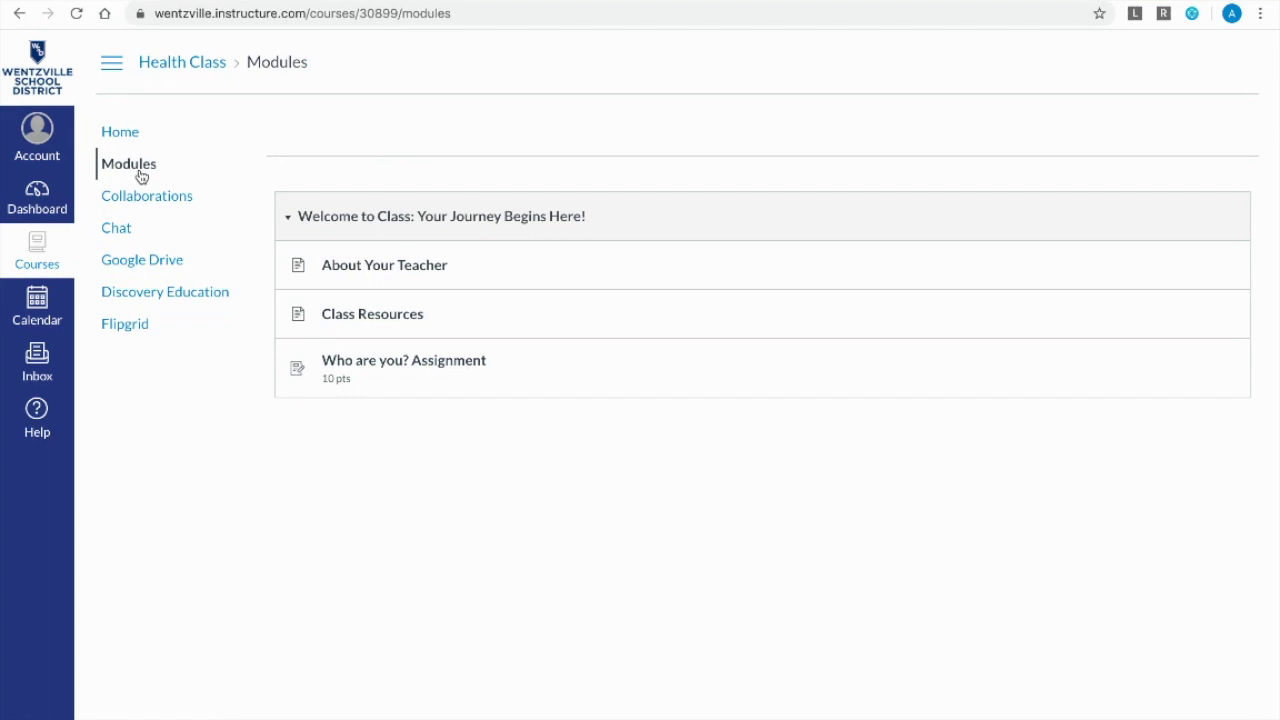
# Open Who are you? Assignment from the student's Modules list
pyautogui.click(374, 372)
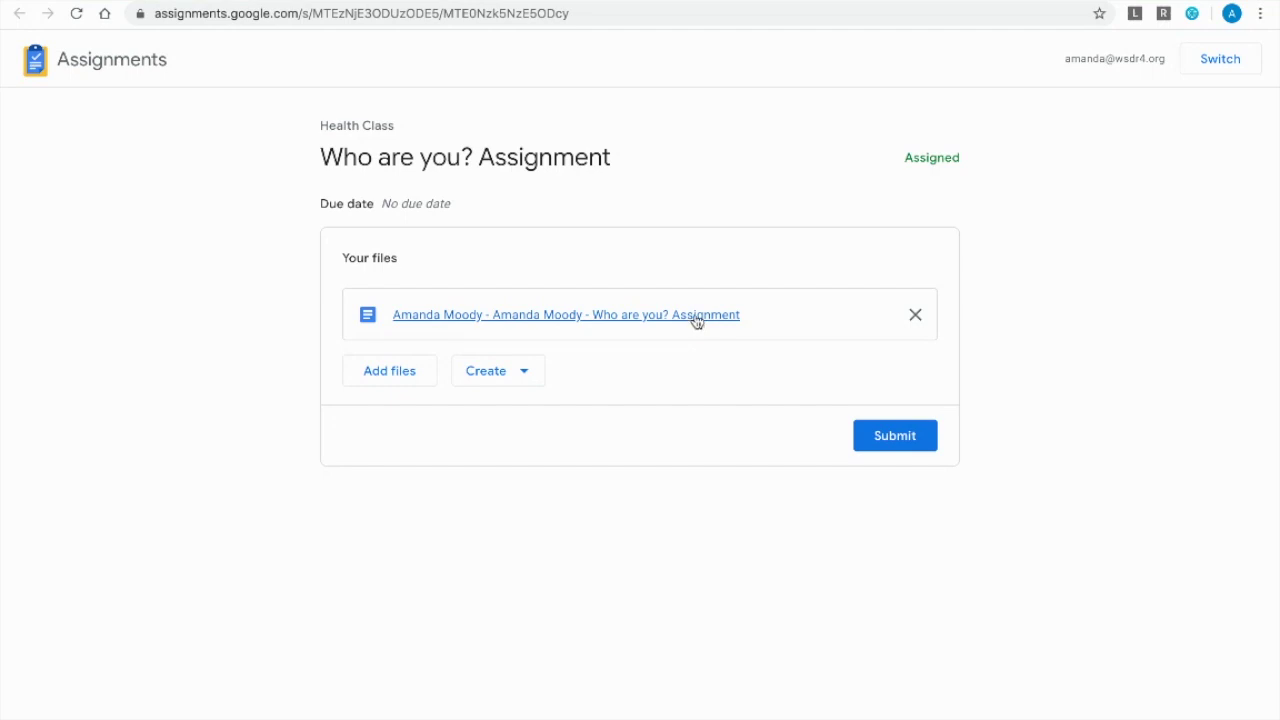
pyautogui.click(160, 2)
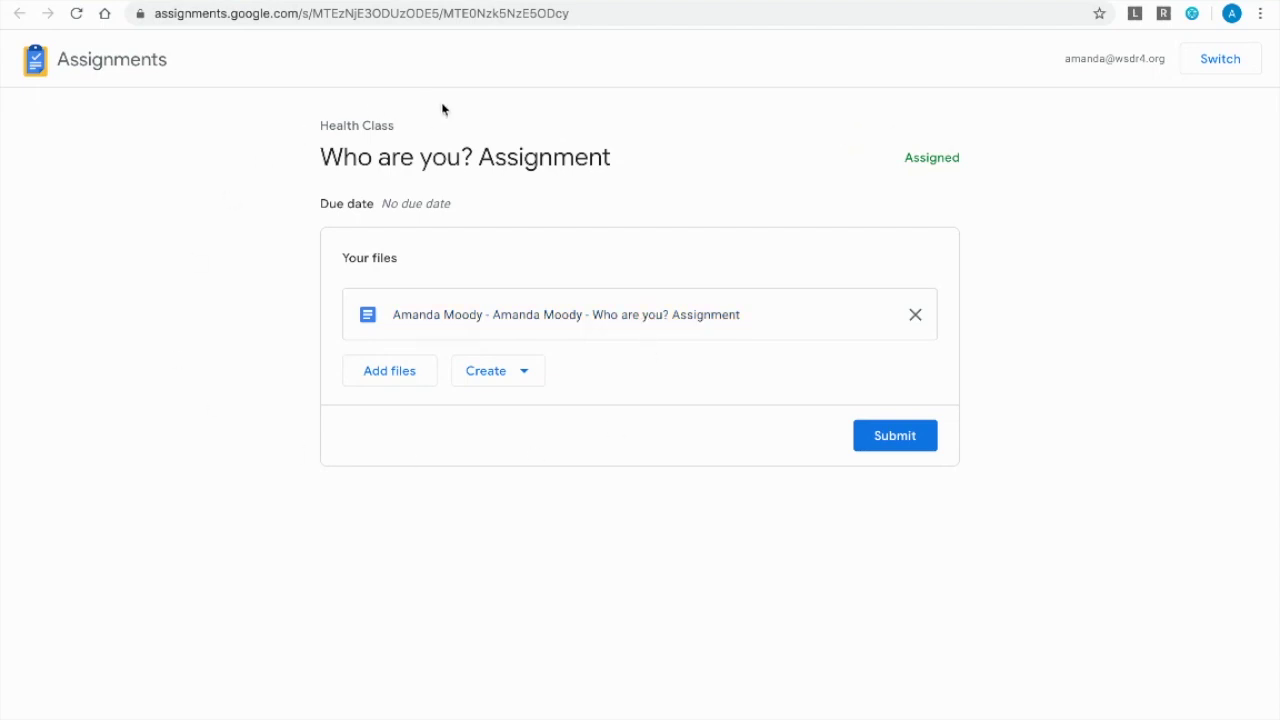
pyautogui.click(525, 383)
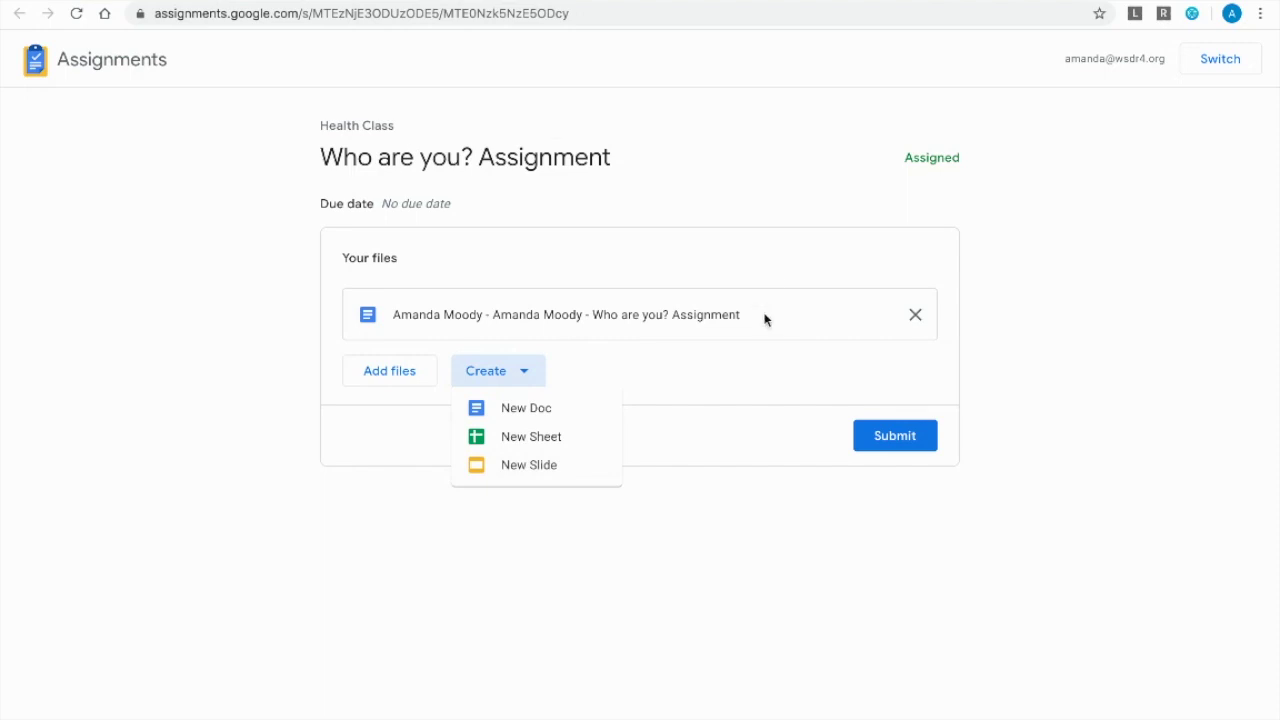
pyautogui.click(352, 466)
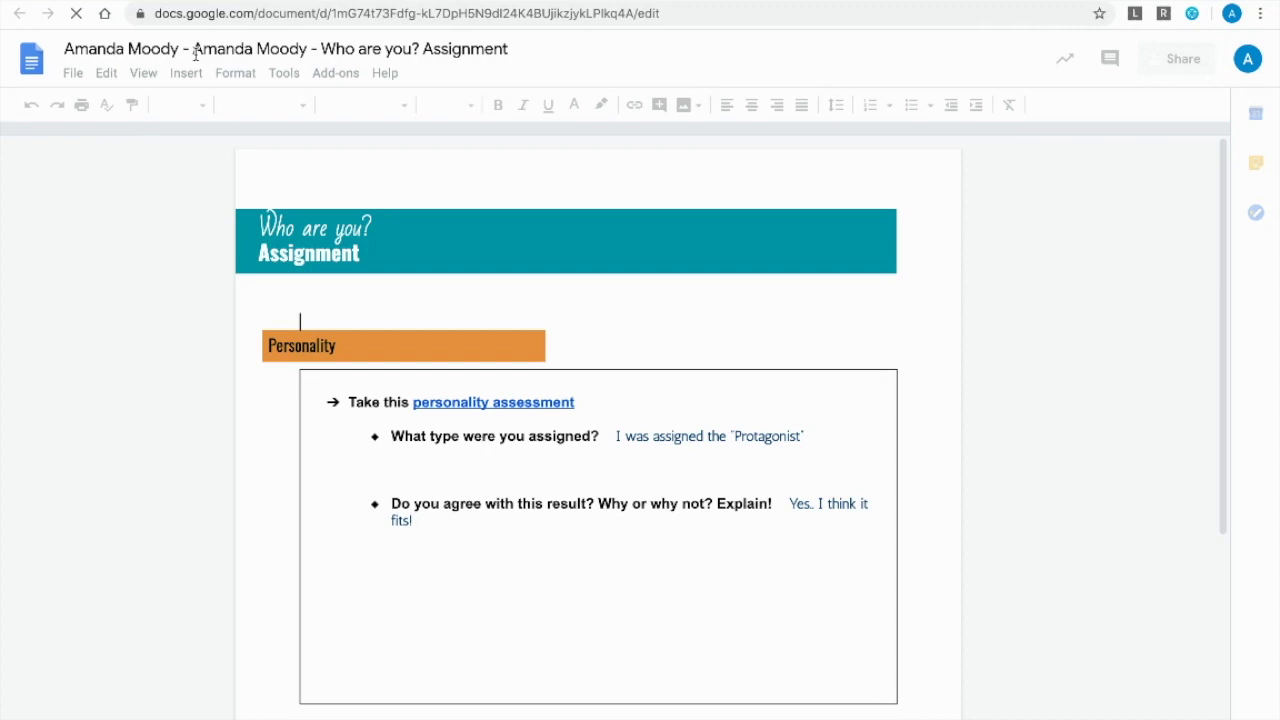
# Review the student's answers in the Who are you? doc, then close the doc
pyautogui.scroll(-1, 300, 276)
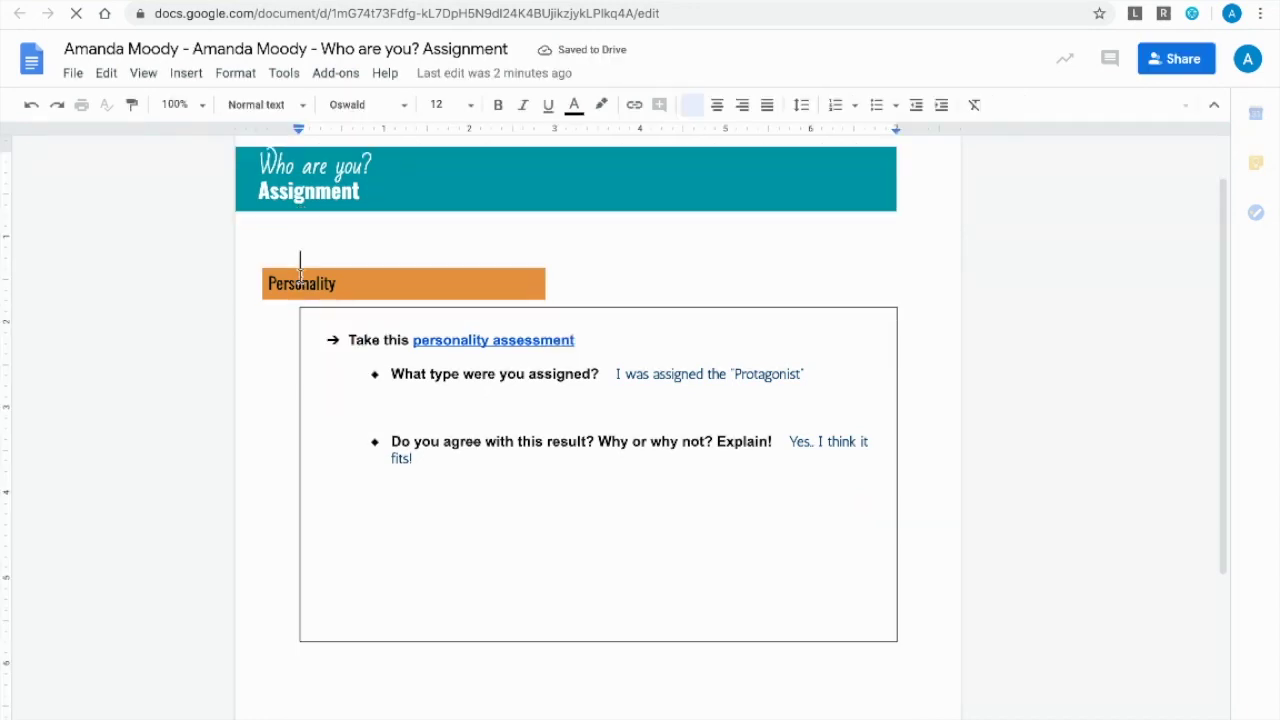
pyautogui.click(450, 377)
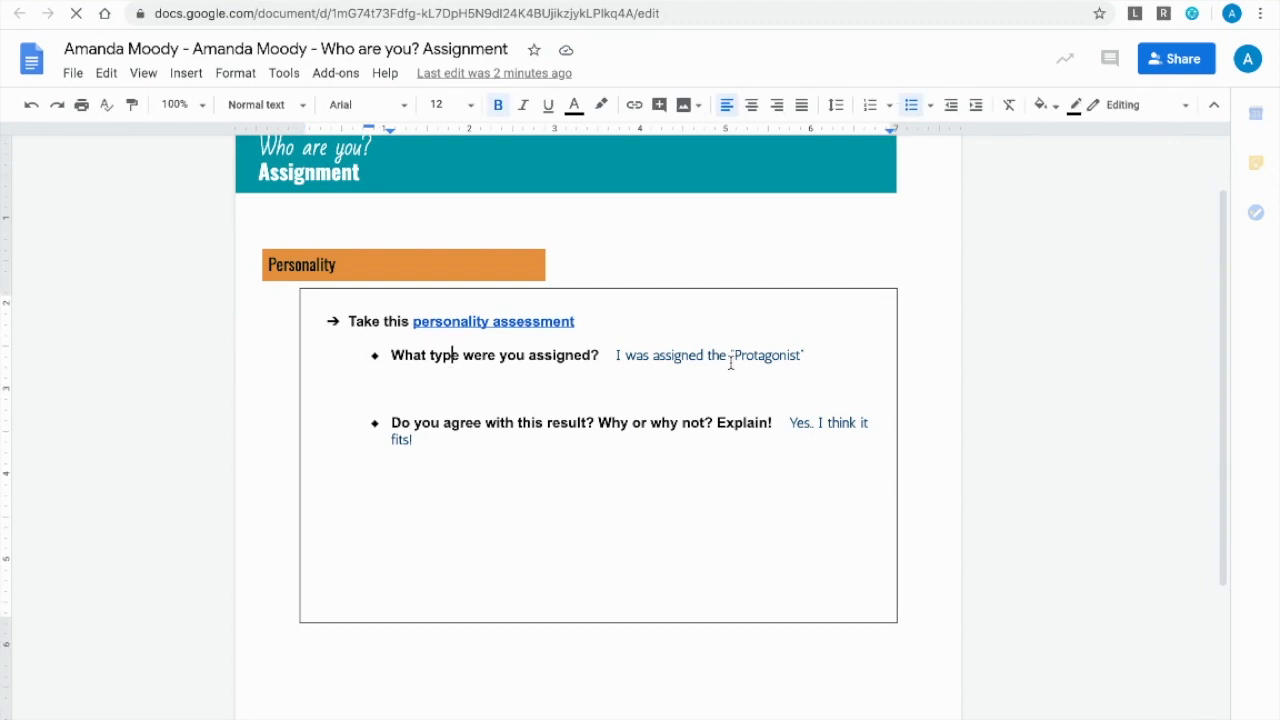
pyautogui.click(731, 355)
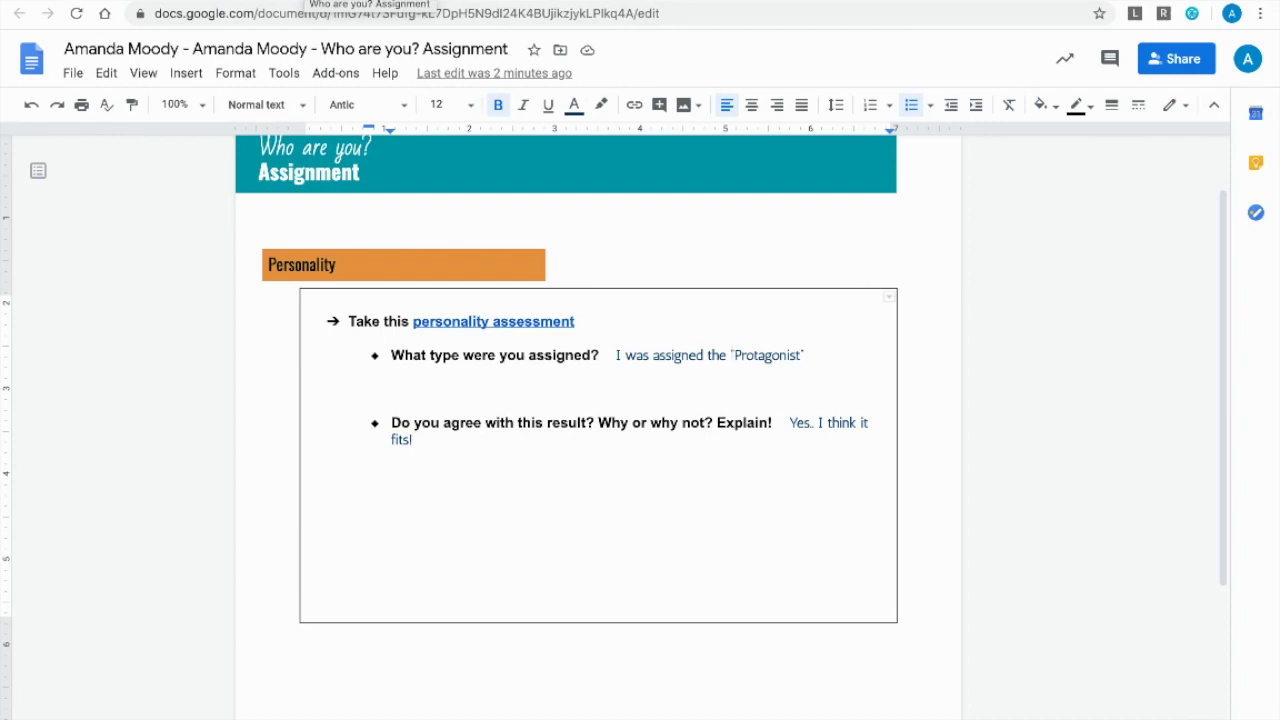
pyautogui.hotkey('ctrl', 'w')
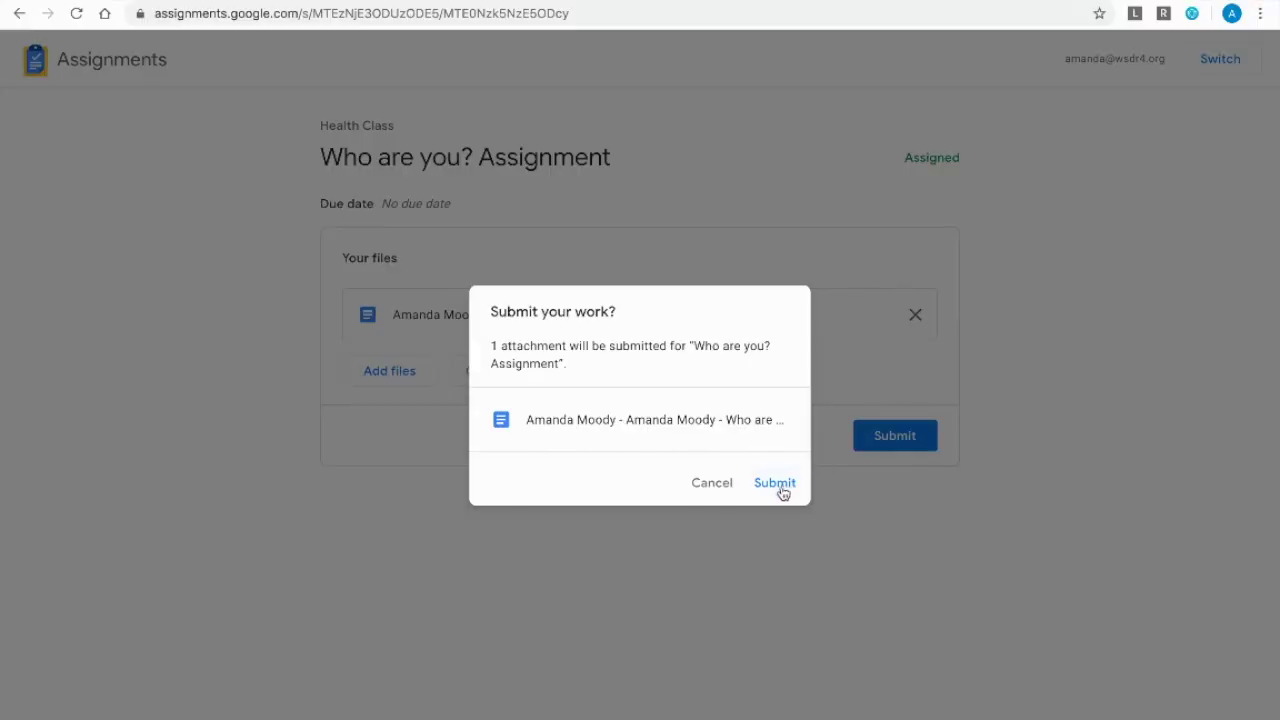
# Confirm submitting the student's attached doc for Who are you? Assignment
pyautogui.click(780, 488)
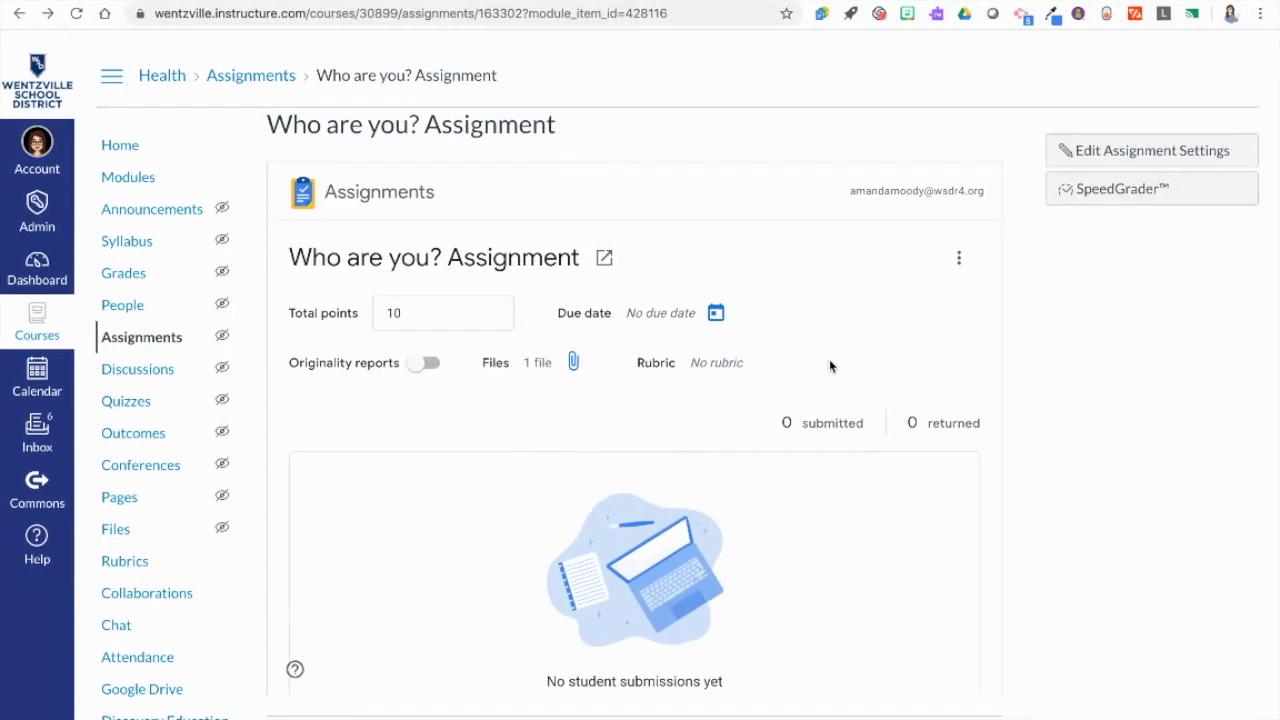
# Reload the assignment page and open the student's submitted work for grading
pyautogui.click(76, 14)
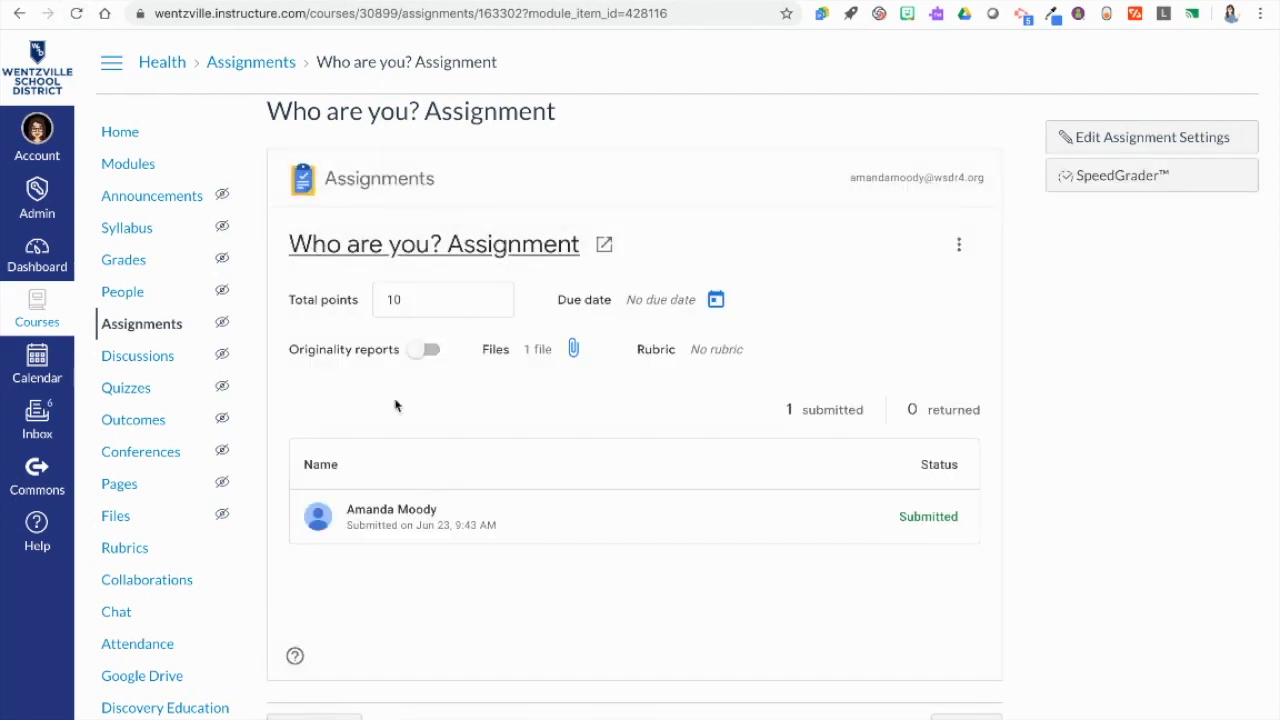
pyautogui.click(441, 524)
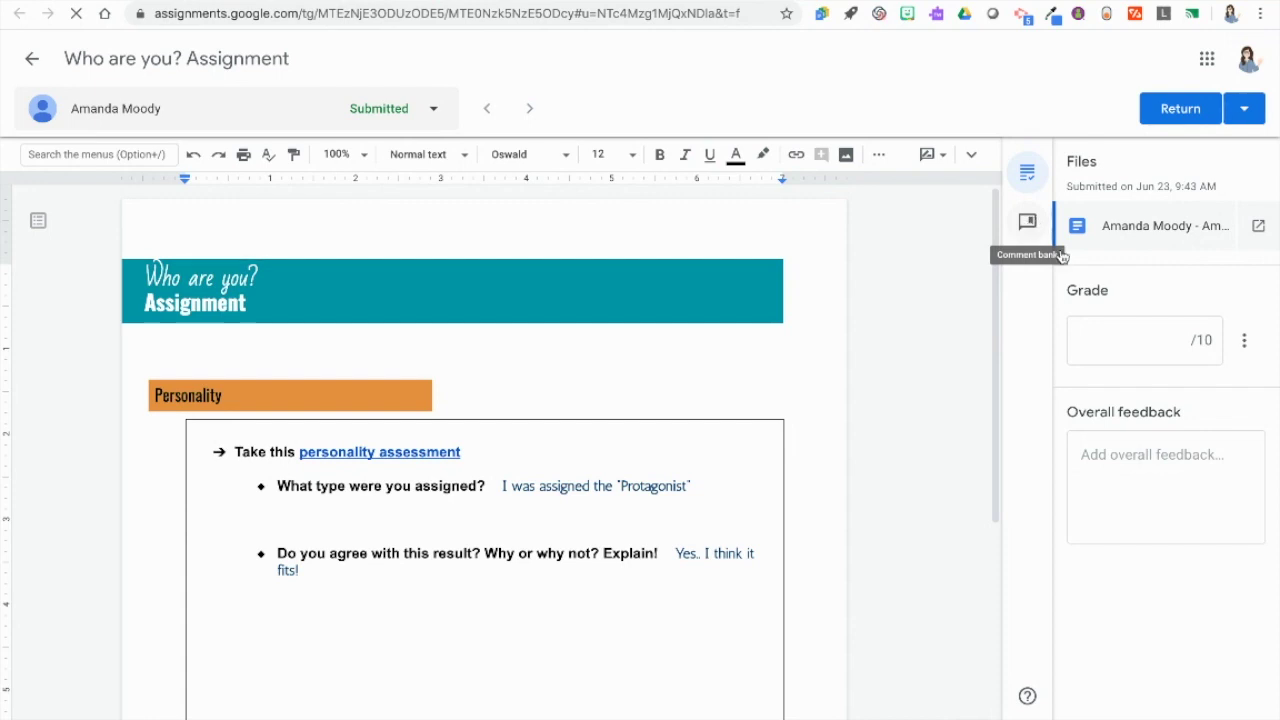
# Enter and save a grade of 10 out of 10 for the student's submission
pyautogui.click(1131, 341)
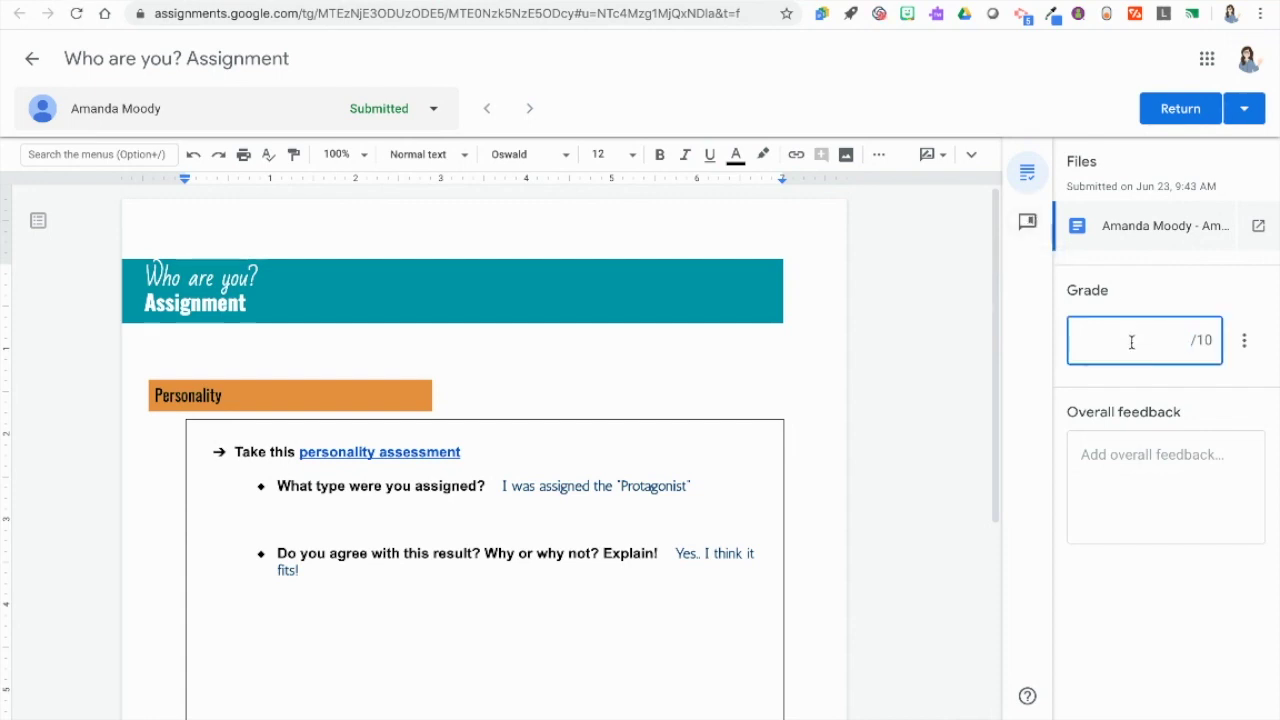
pyautogui.write('10')
pyautogui.click(1223, 391)
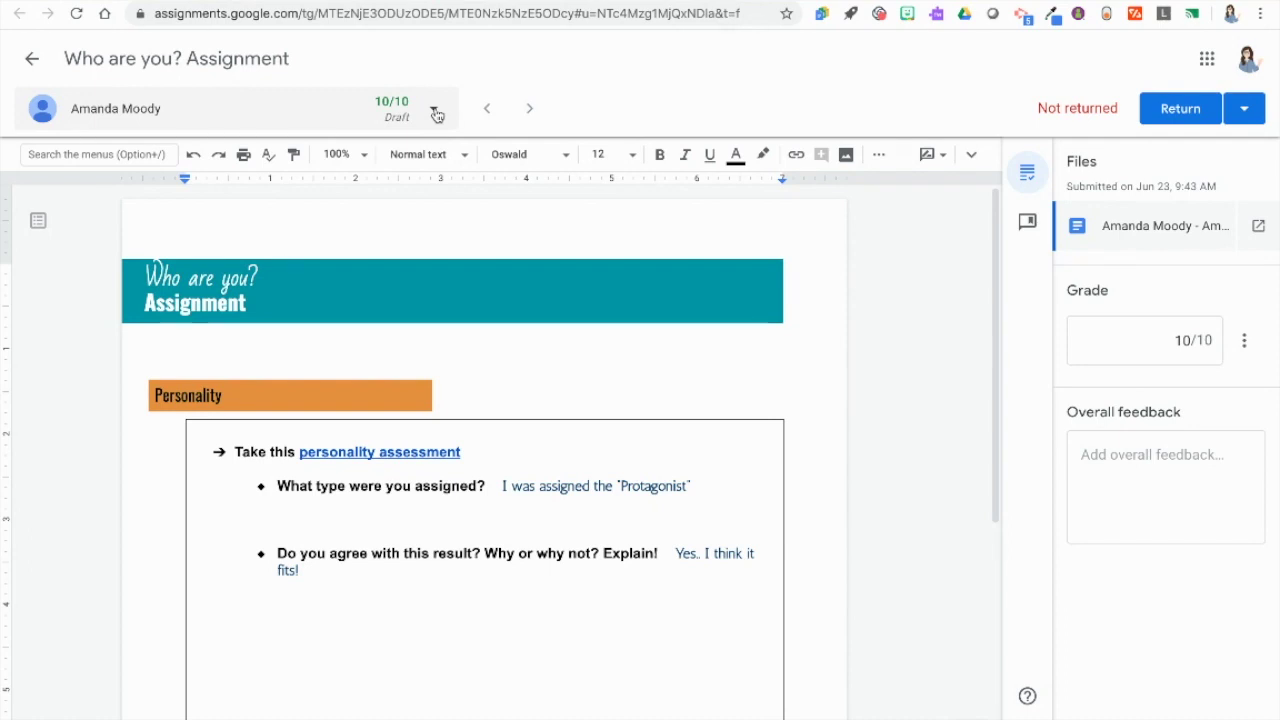
# Return the graded Who are you? work to the student and confirm
pyautogui.click(436, 115)
pyautogui.click(528, 108)
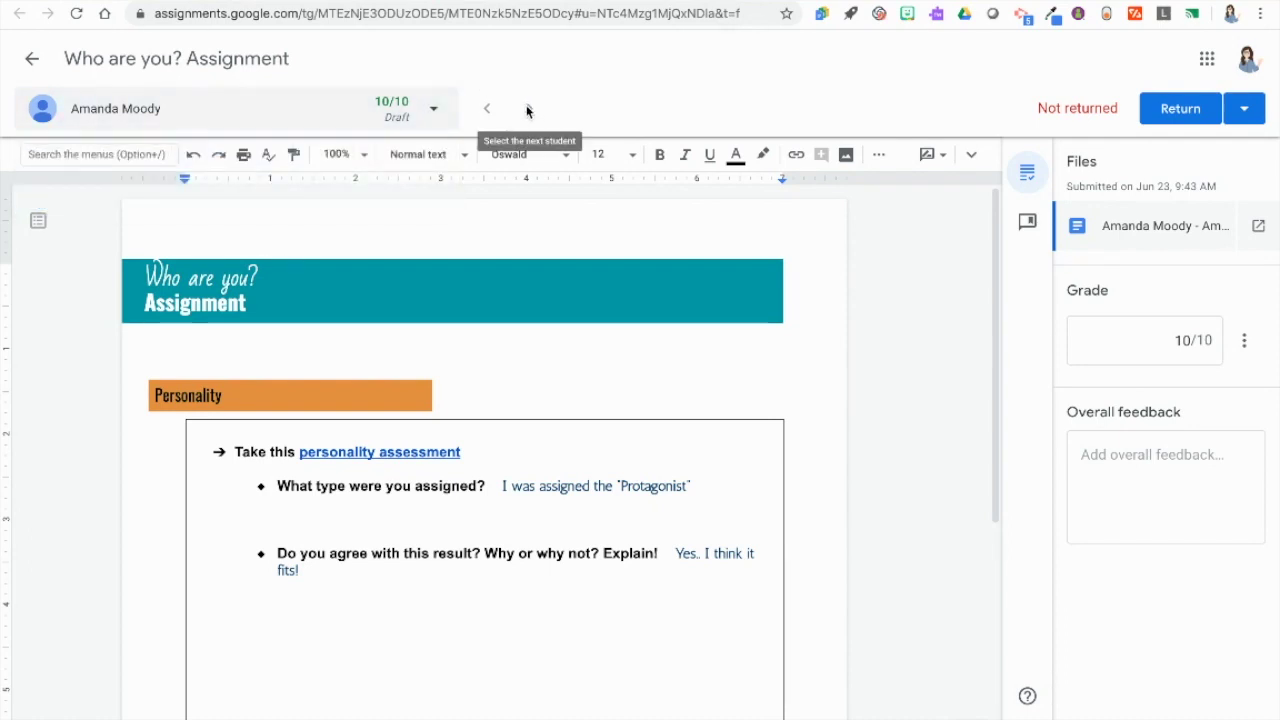
pyautogui.click(1180, 110)
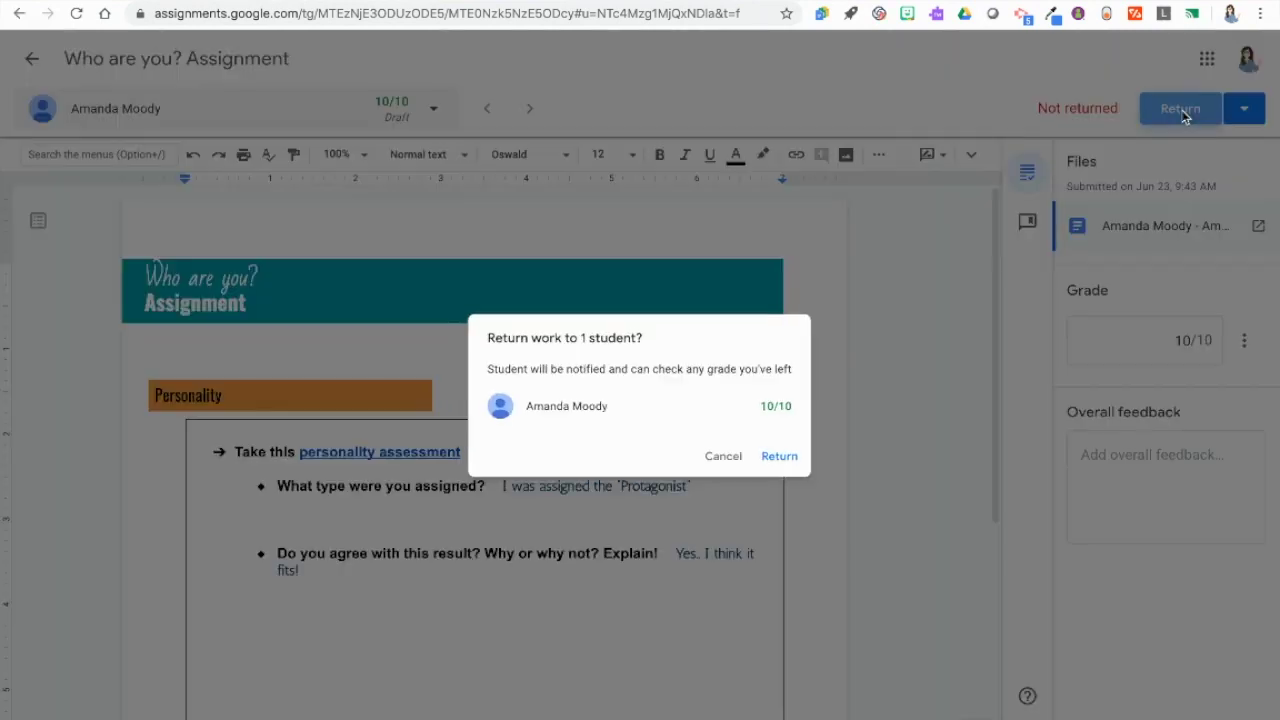
pyautogui.click(806, 464)
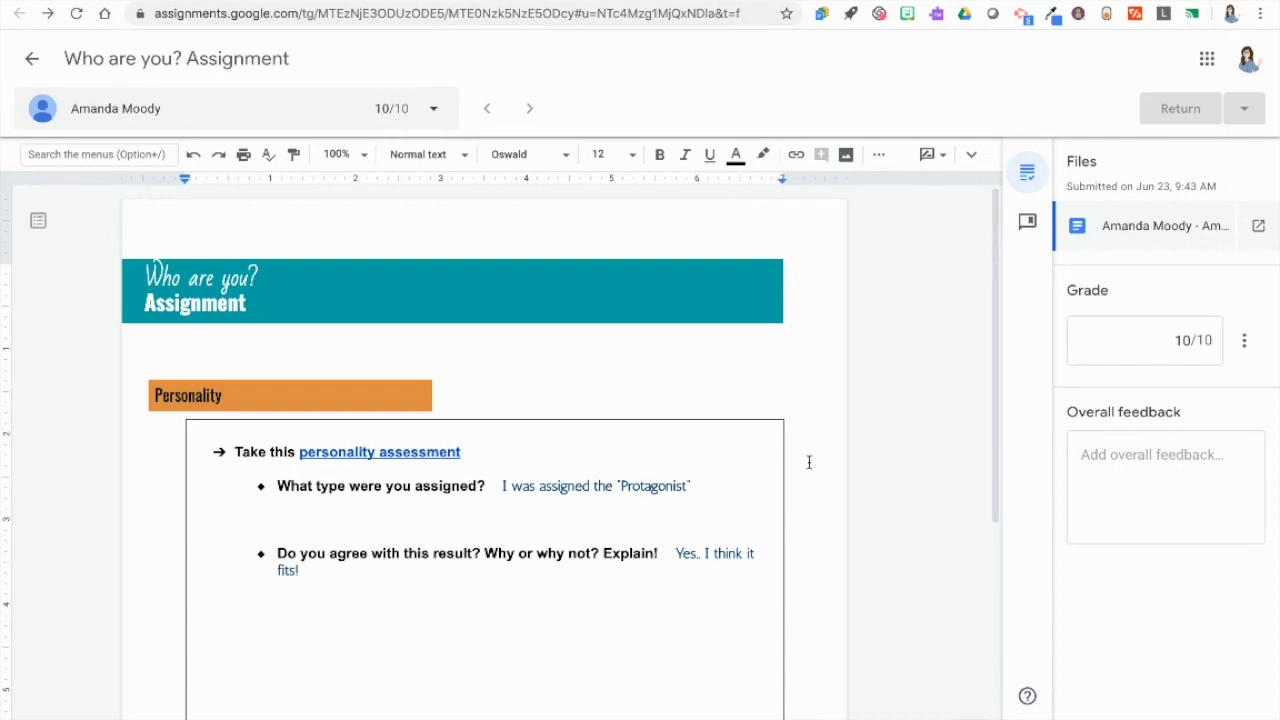
# In SpeedGrader, select the submitting student and load their Google Assignments submission
pyautogui.click(166, 2)
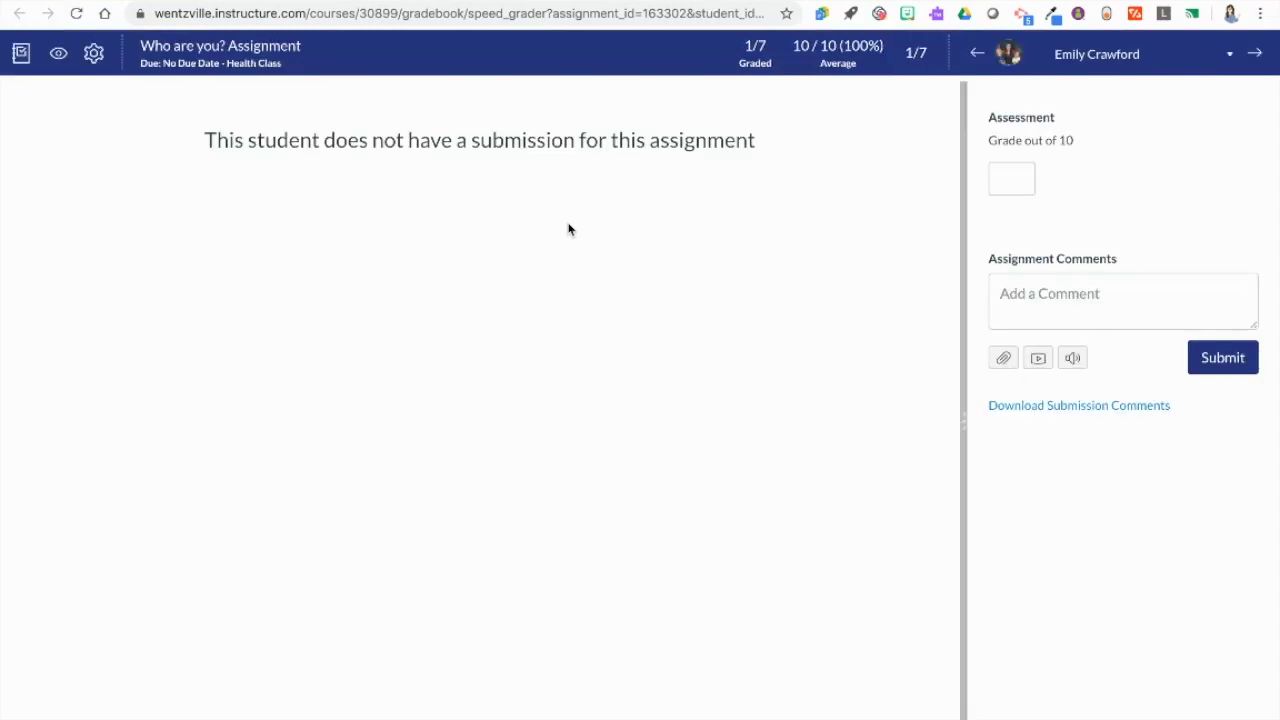
pyautogui.click(1140, 55)
pyautogui.click(1140, 280)
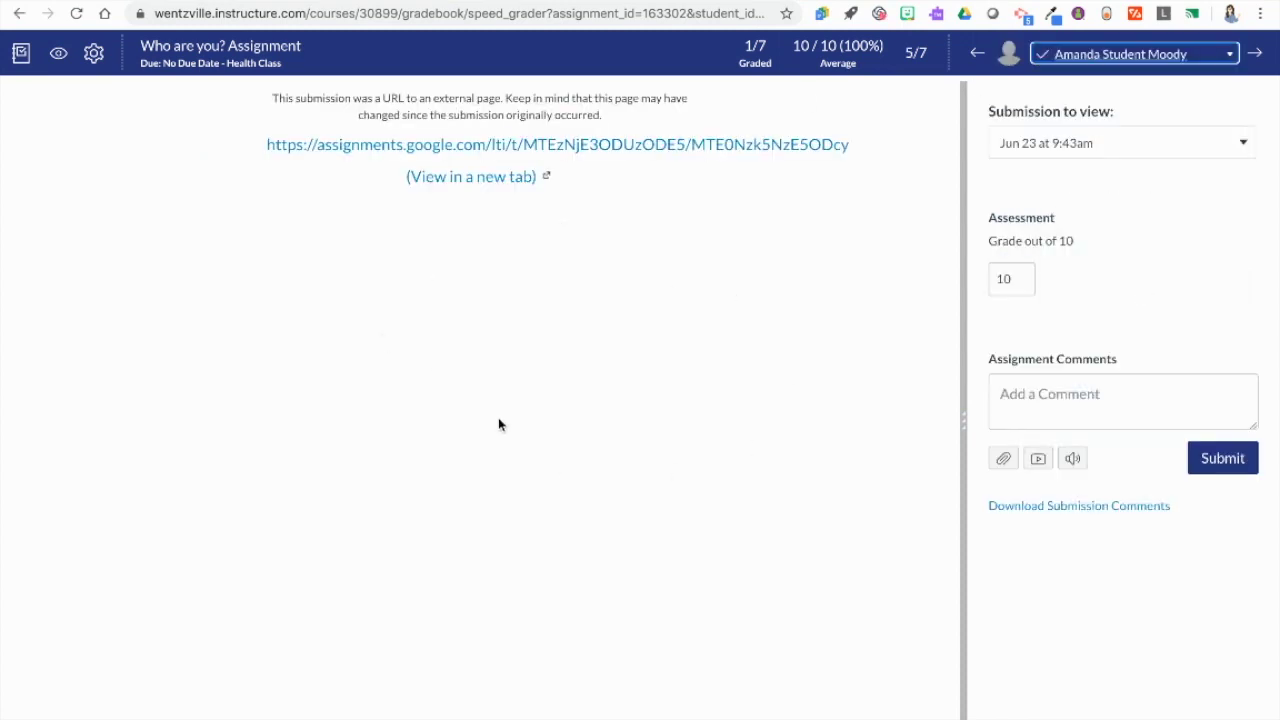
pyautogui.click(382, 150)
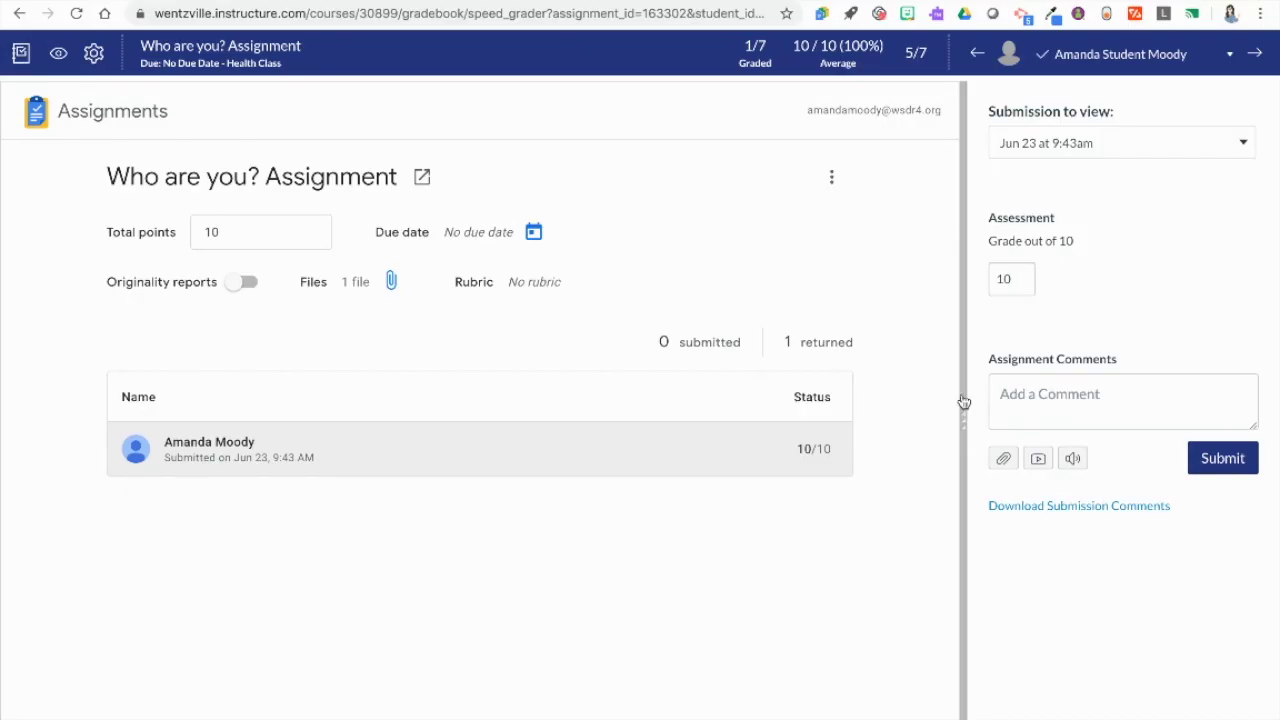
# Widen the grading panel to verify the 10/10 grade, then close SpeedGrader
pyautogui.moveTo(963, 428); pyautogui.dragTo(788, 440)
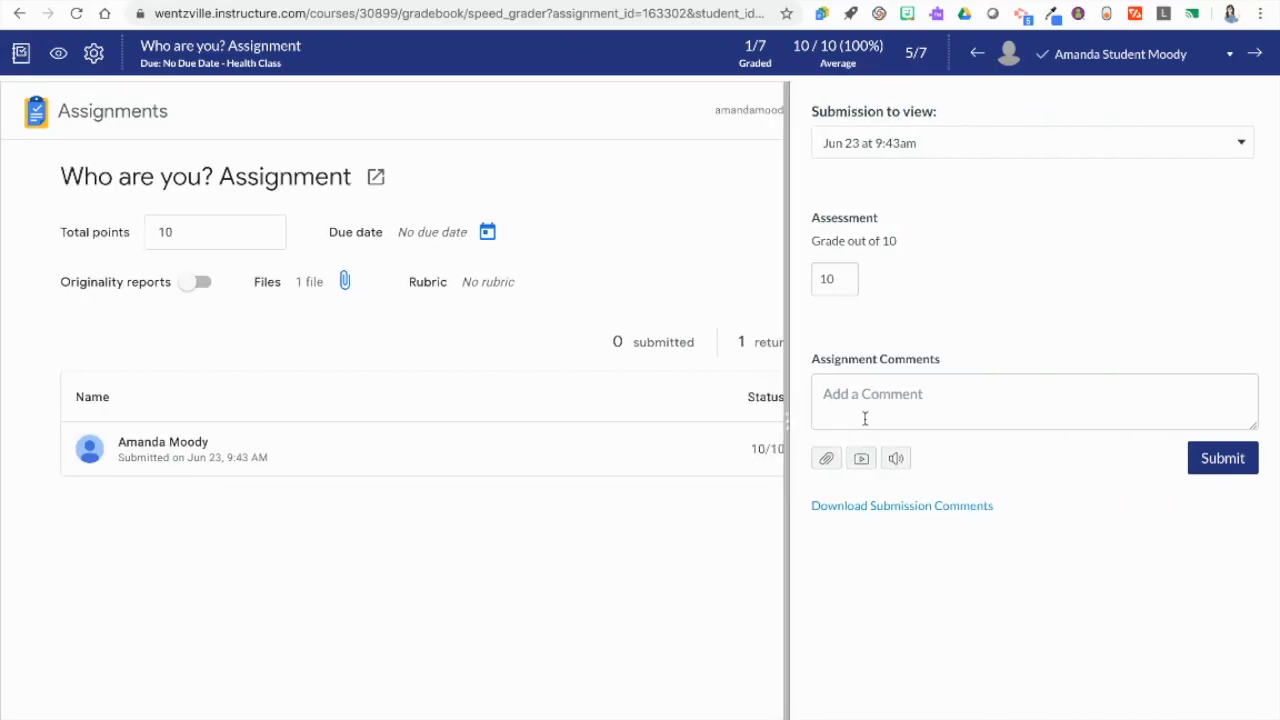
pyautogui.click(819, 390)
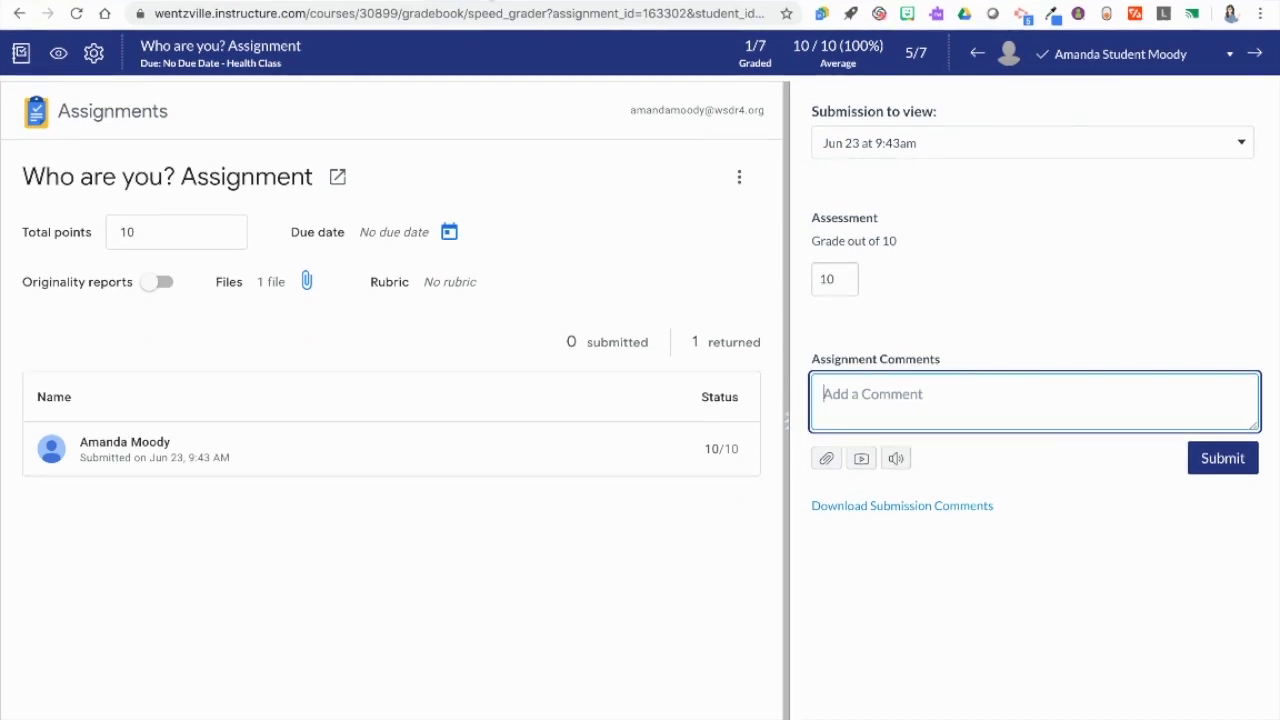
pyautogui.hotkey('ctrl', 'w')
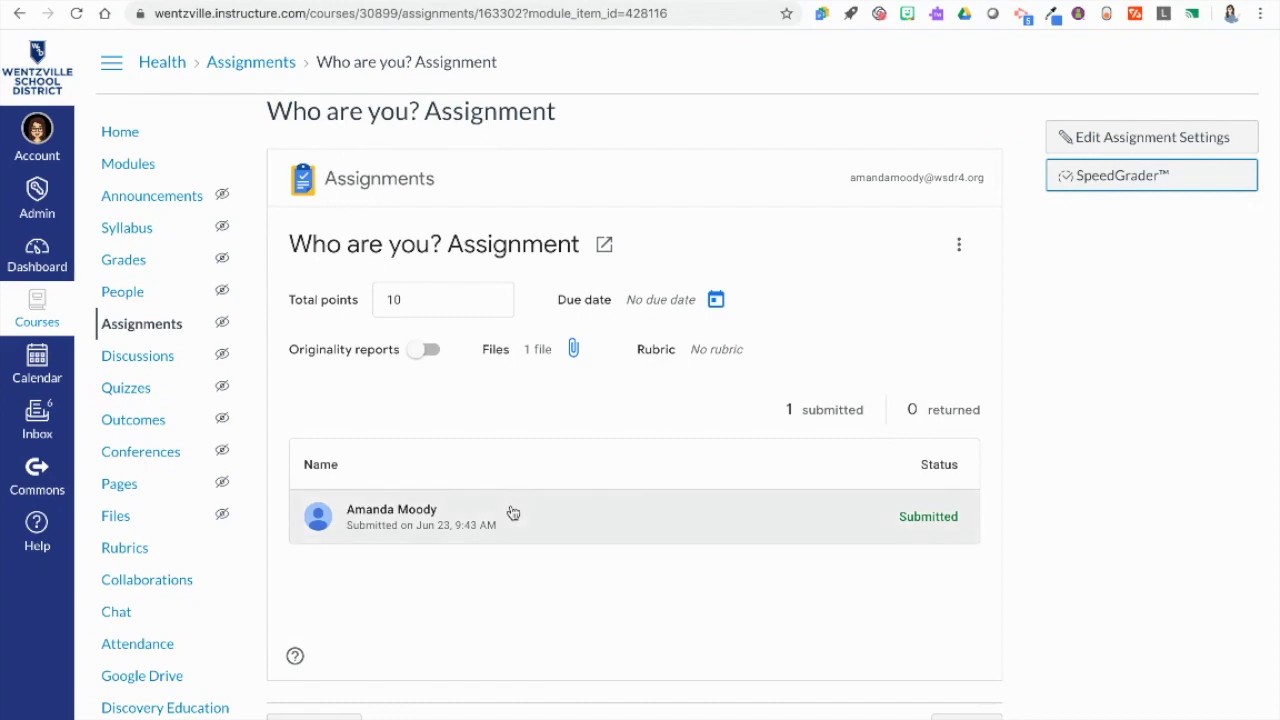
pyautogui.hotkey('ctrl', 'Left')
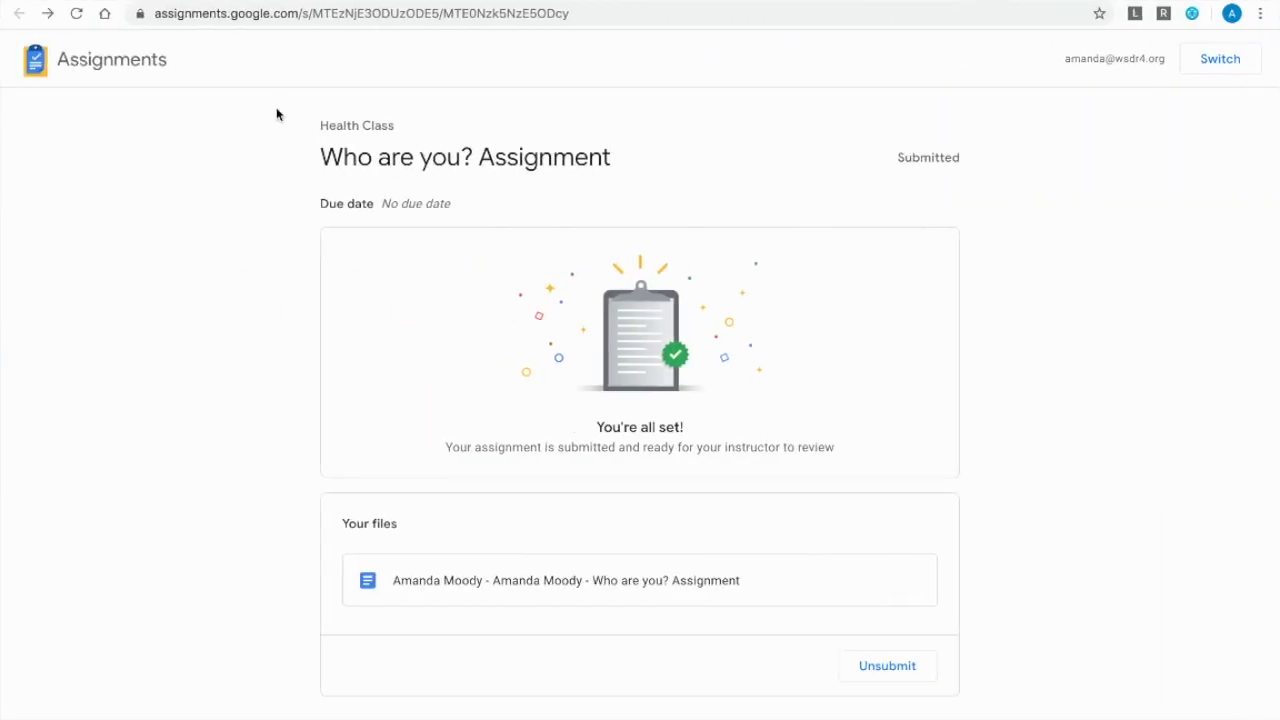
# Reload the student's Who are you? Assignment page so it shows Graded 10/10
pyautogui.hotkey('ctrl', 'Right')
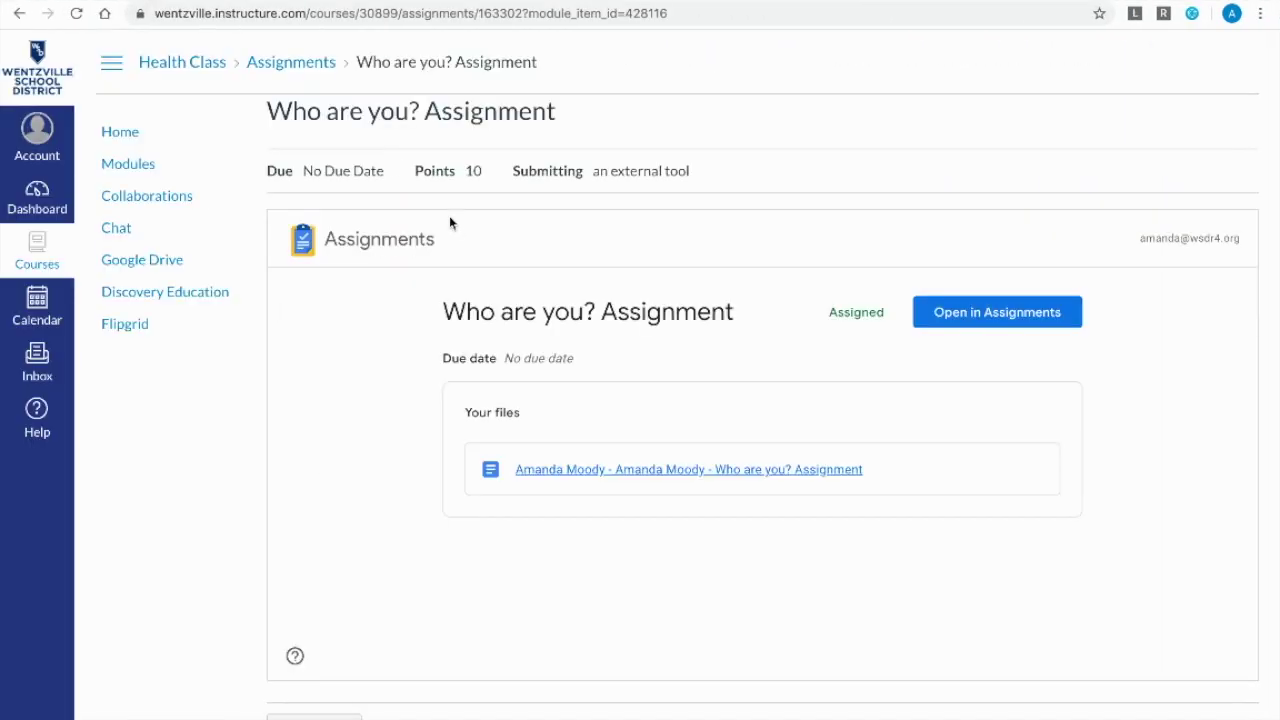
pyautogui.click(77, 14)
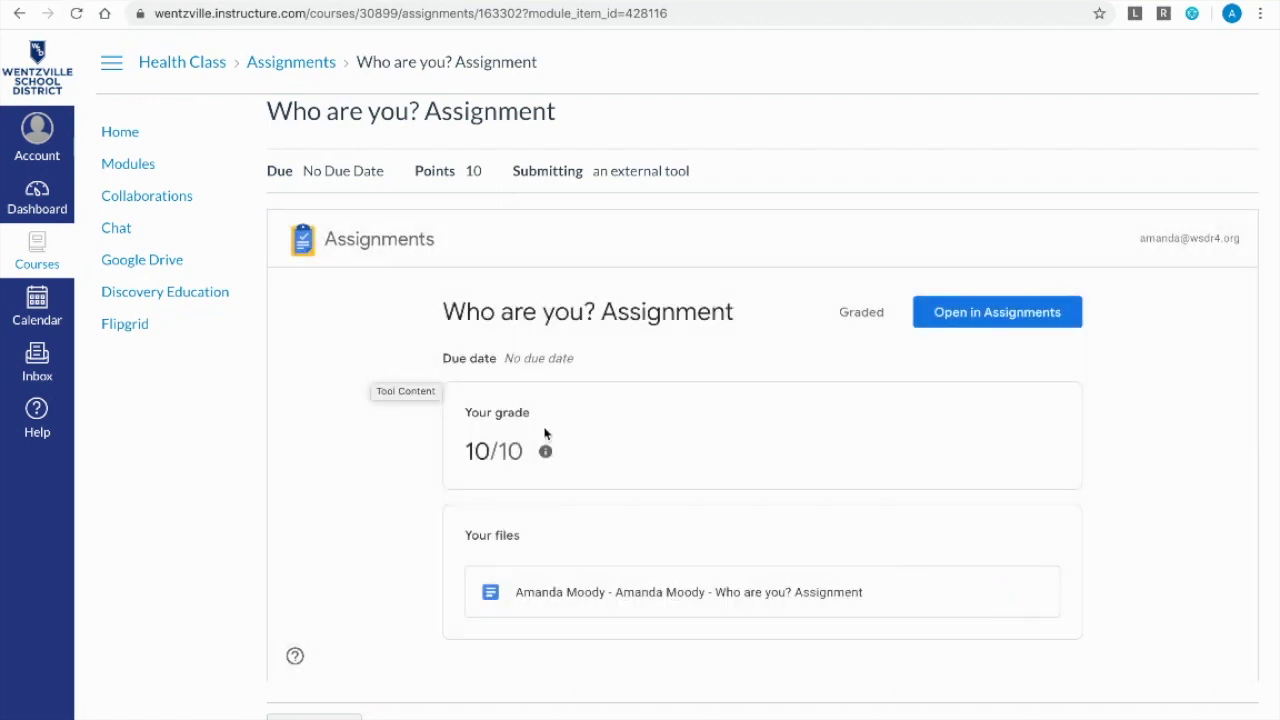
pyautogui.scroll(-1, 515, 530)
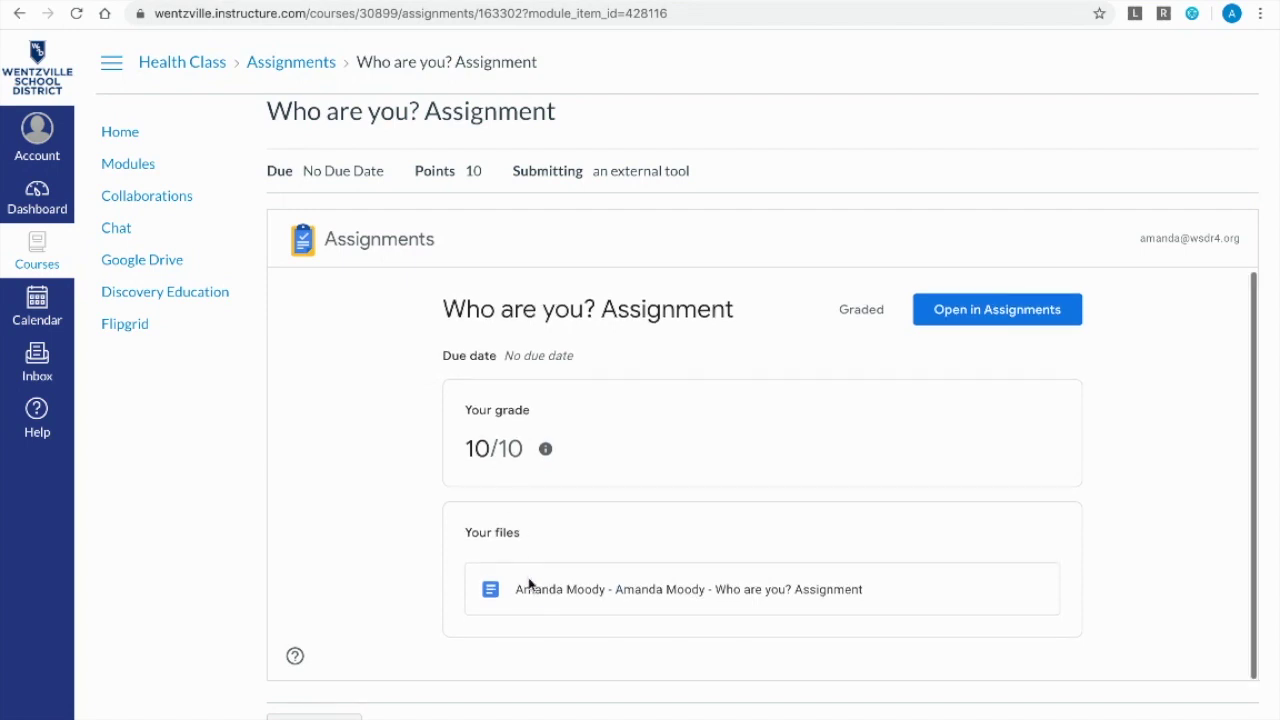